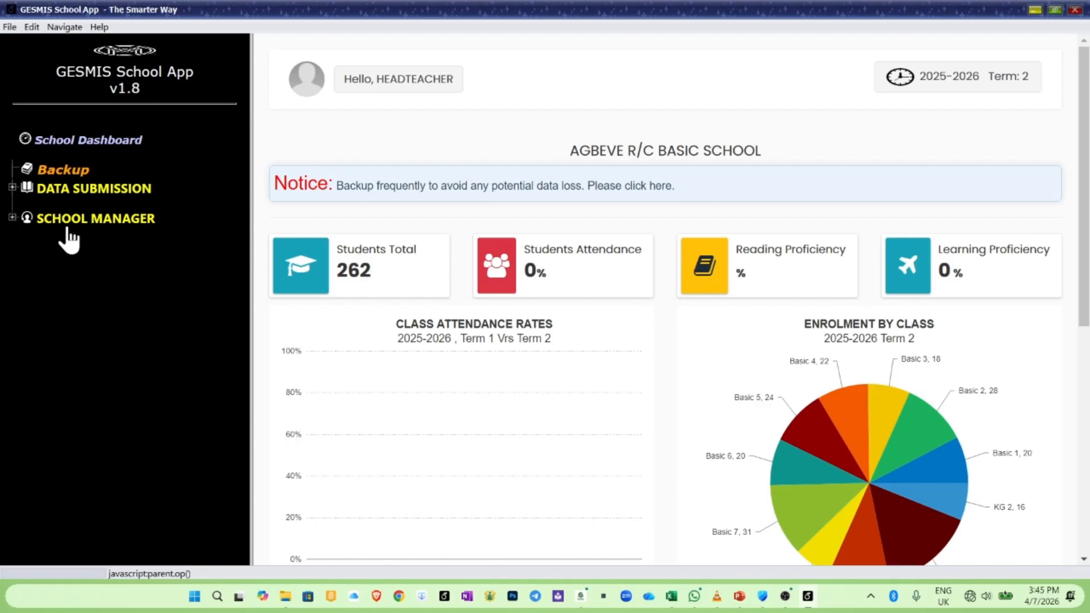
Step: Open the School Manager settings and review the report processing, attendance, performance standards and grading system tables
{"action": "left_click", "coordinate": [12, 218]}
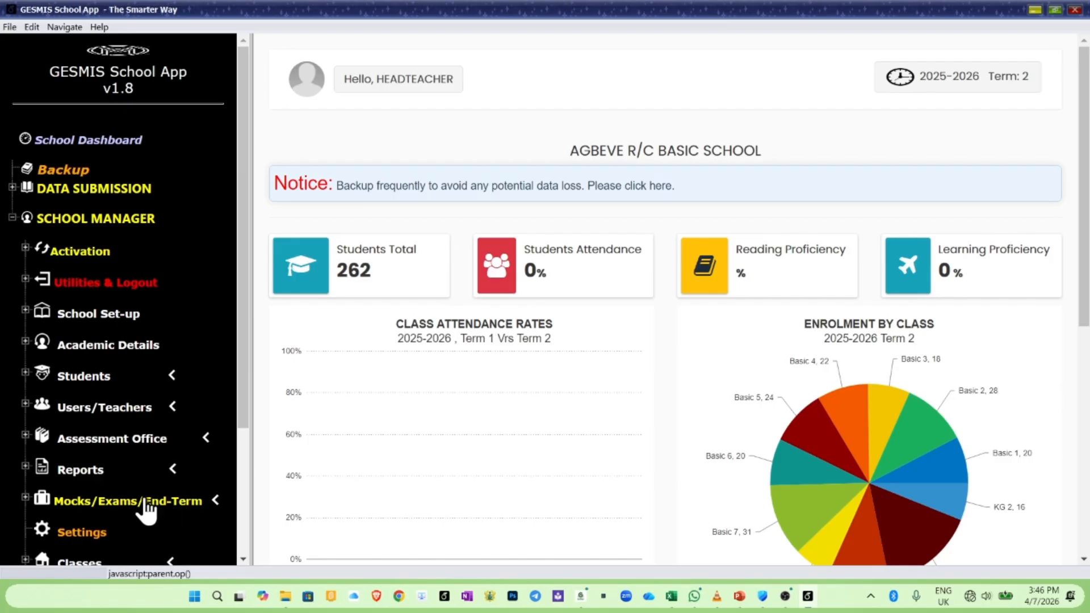
{"action": "scroll", "coordinate": [145, 499], "scroll_direction": "down", "scroll_amount": 3}
{"action": "scroll", "coordinate": [139, 457], "scroll_direction": "down", "scroll_amount": 1}
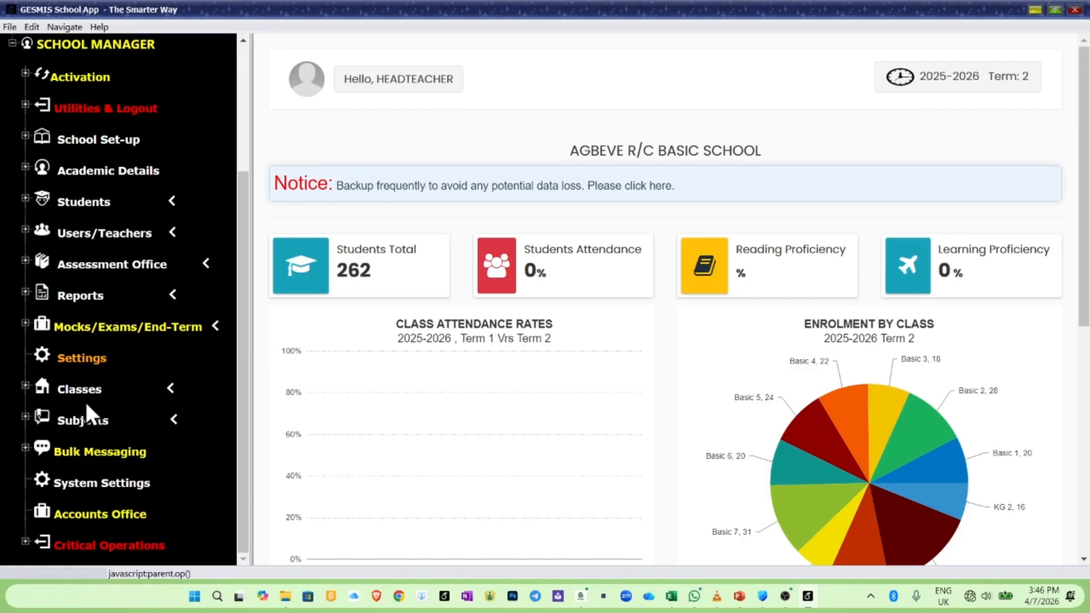
{"action": "left_click", "coordinate": [91, 366]}
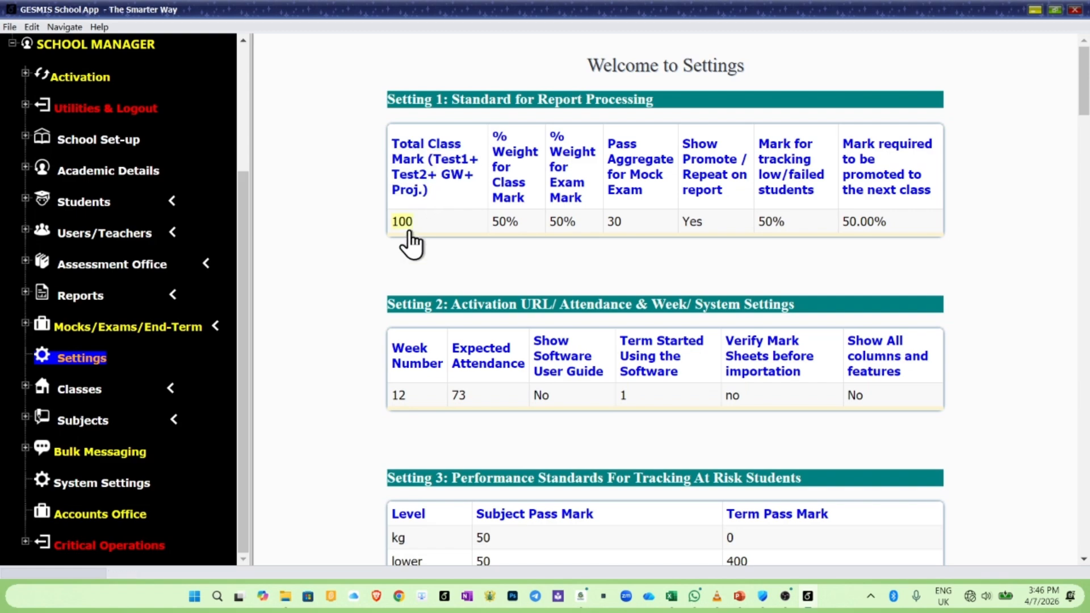
{"action": "scroll", "coordinate": [557, 386], "scroll_direction": "down", "scroll_amount": 7}
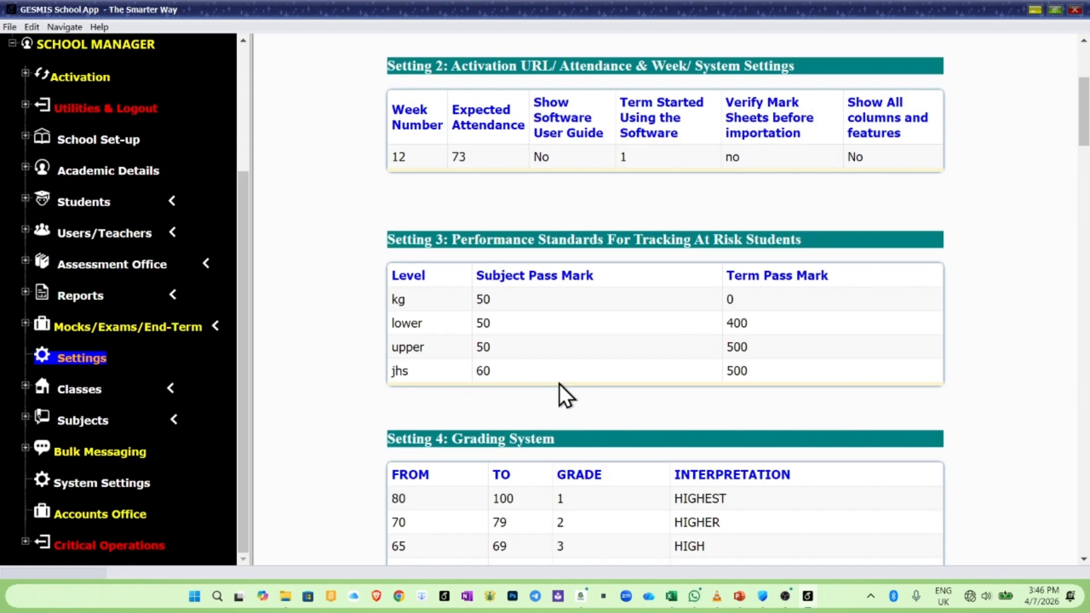
{"action": "scroll", "coordinate": [559, 392], "scroll_direction": "down", "scroll_amount": 1}
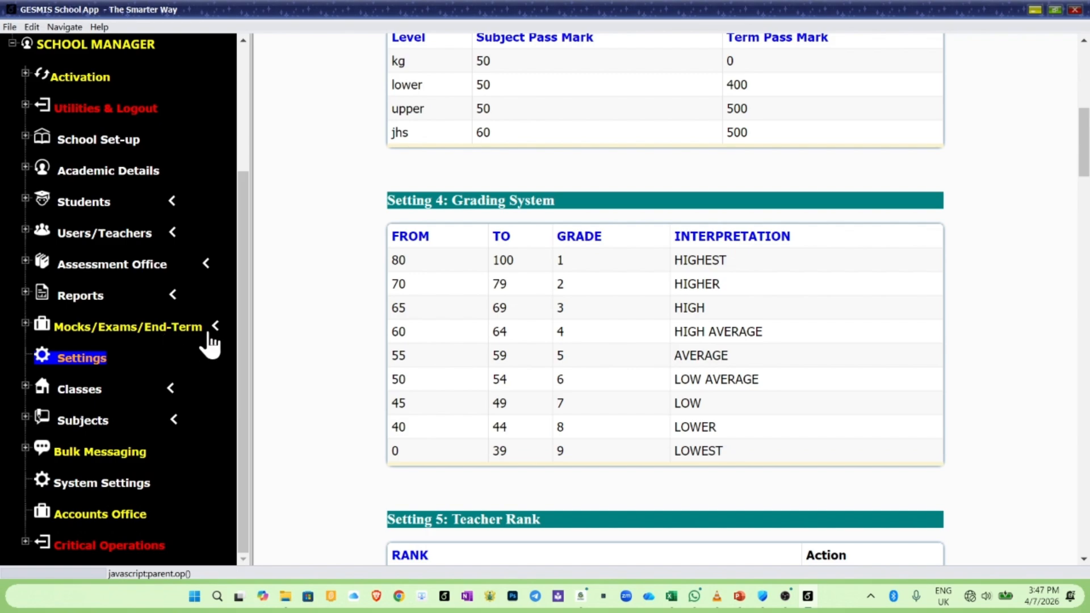
Step: Generate the Mocks/Exams/End-Term scoresheets for exam number 15 and class Basic 9
{"action": "left_click", "coordinate": [120, 334]}
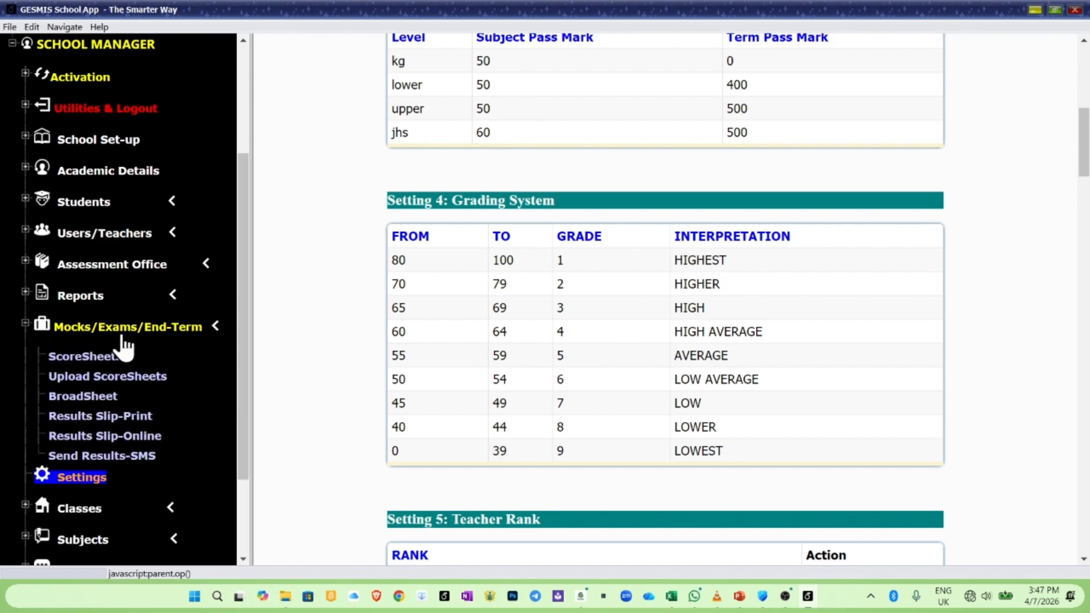
{"action": "left_click", "coordinate": [91, 362]}
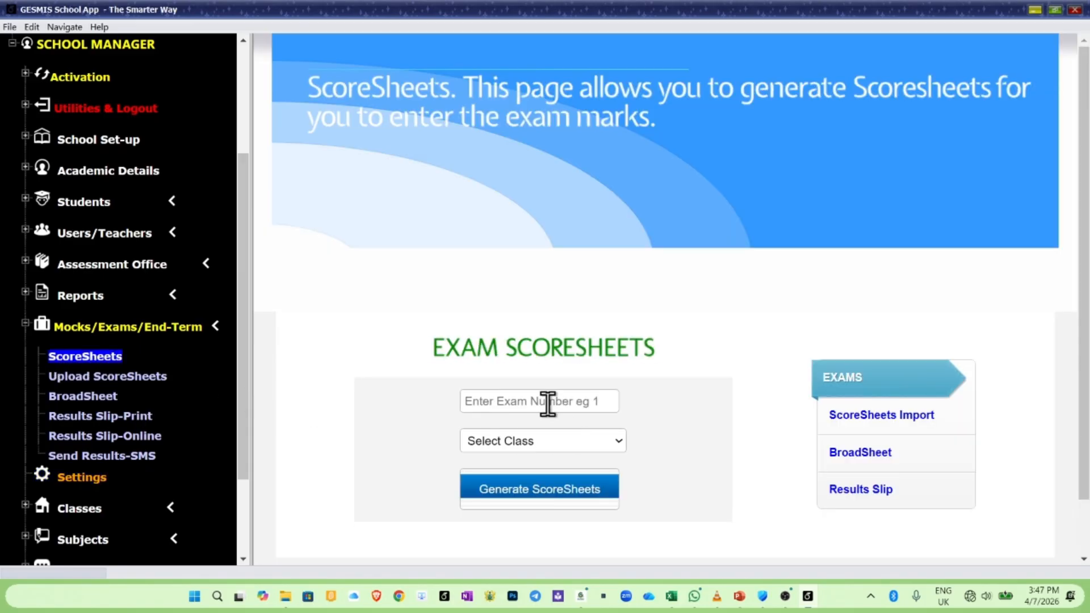
{"action": "left_click", "coordinate": [590, 401]}
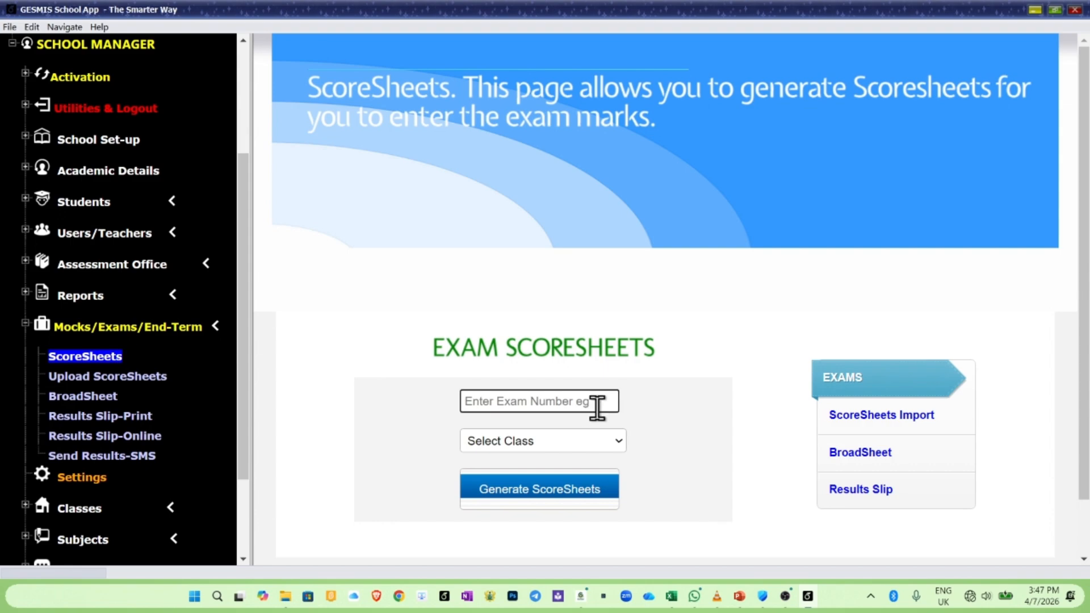
{"action": "type", "text": "15"}
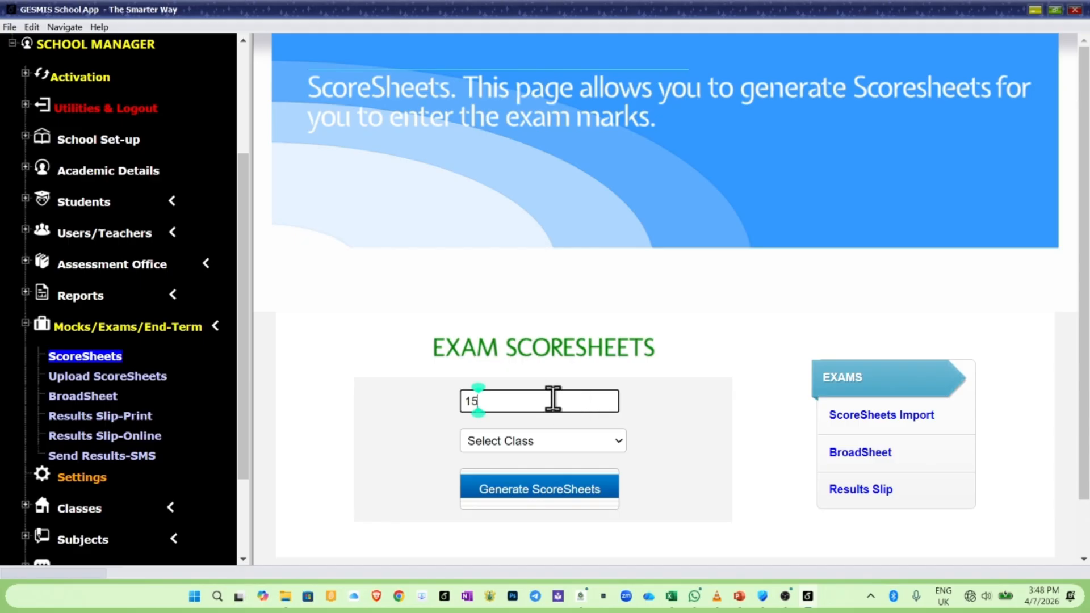
{"action": "left_click", "coordinate": [540, 442]}
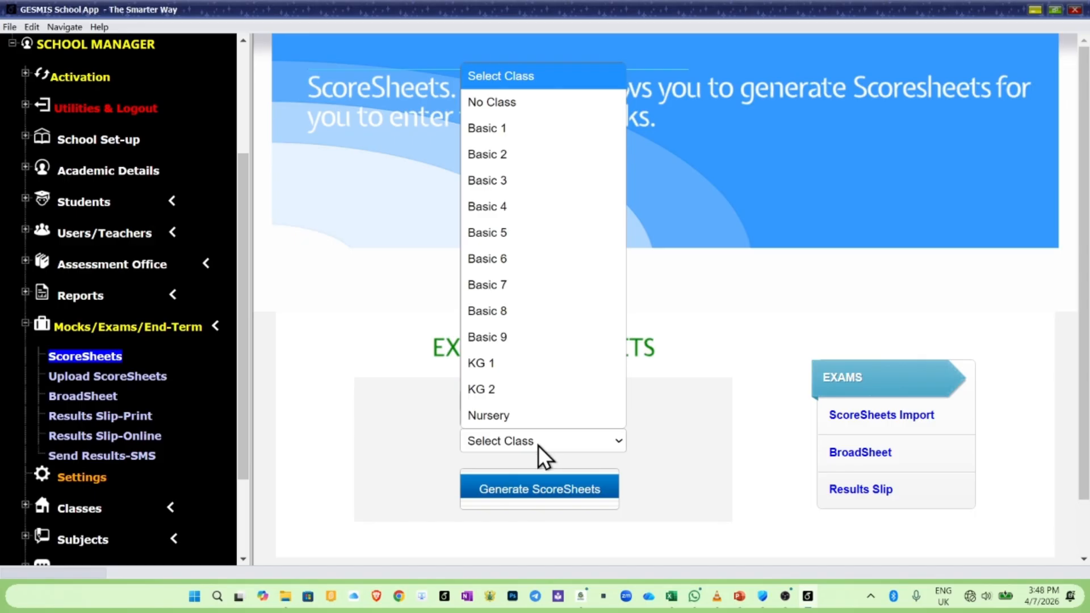
{"action": "left_click", "coordinate": [499, 340]}
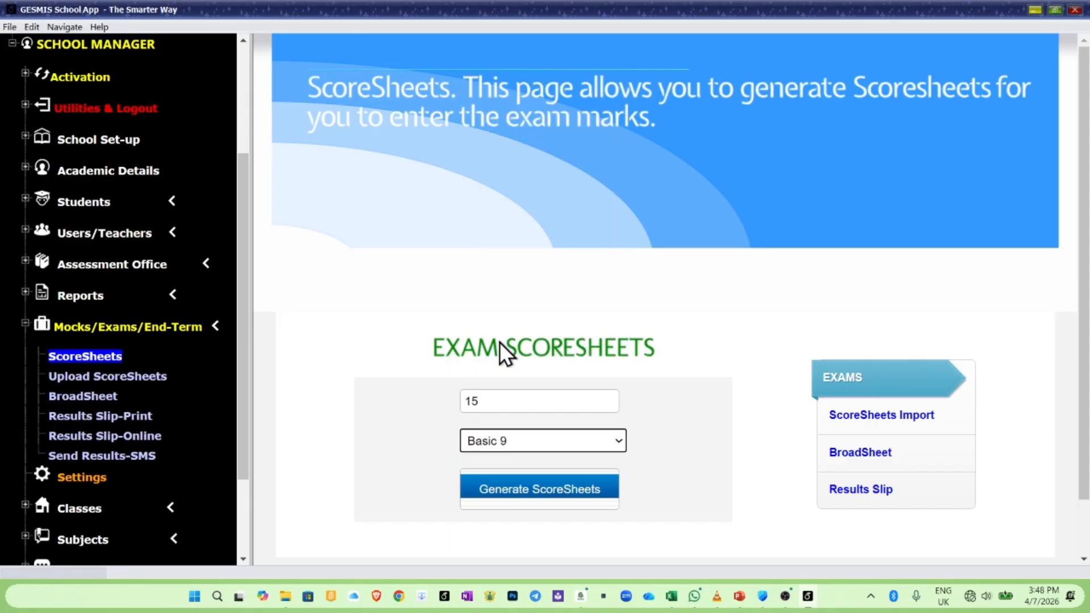
{"action": "left_click", "coordinate": [544, 494]}
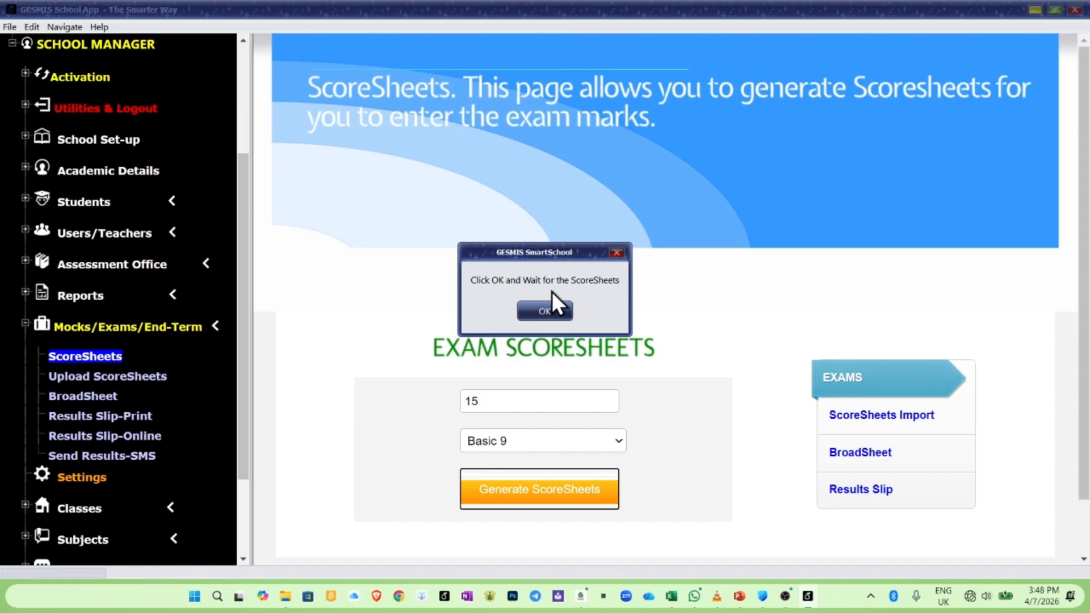
{"action": "left_click", "coordinate": [559, 311]}
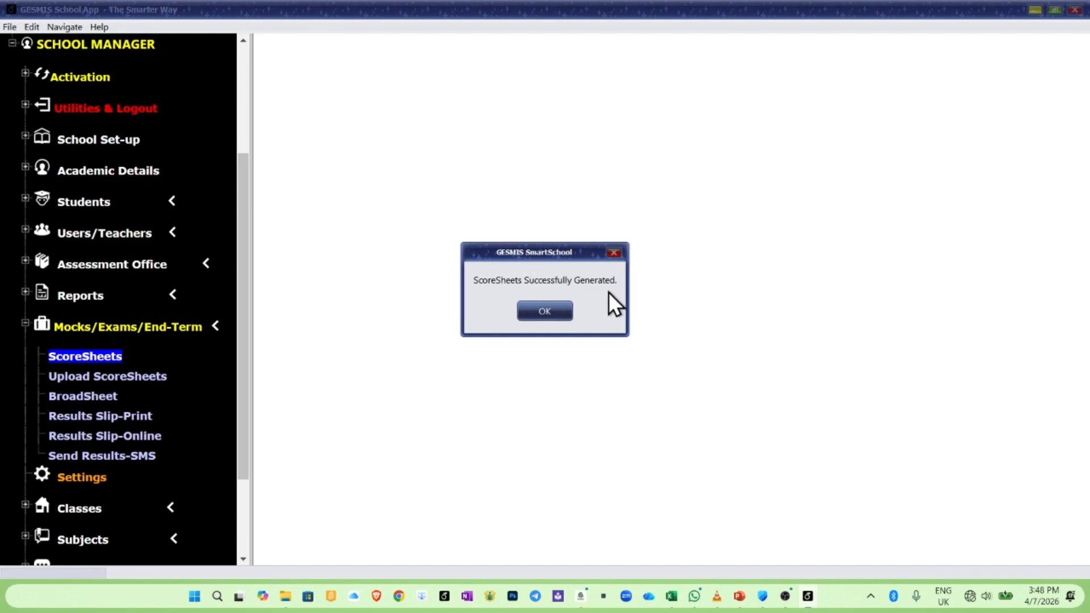
{"action": "left_click", "coordinate": [548, 311]}
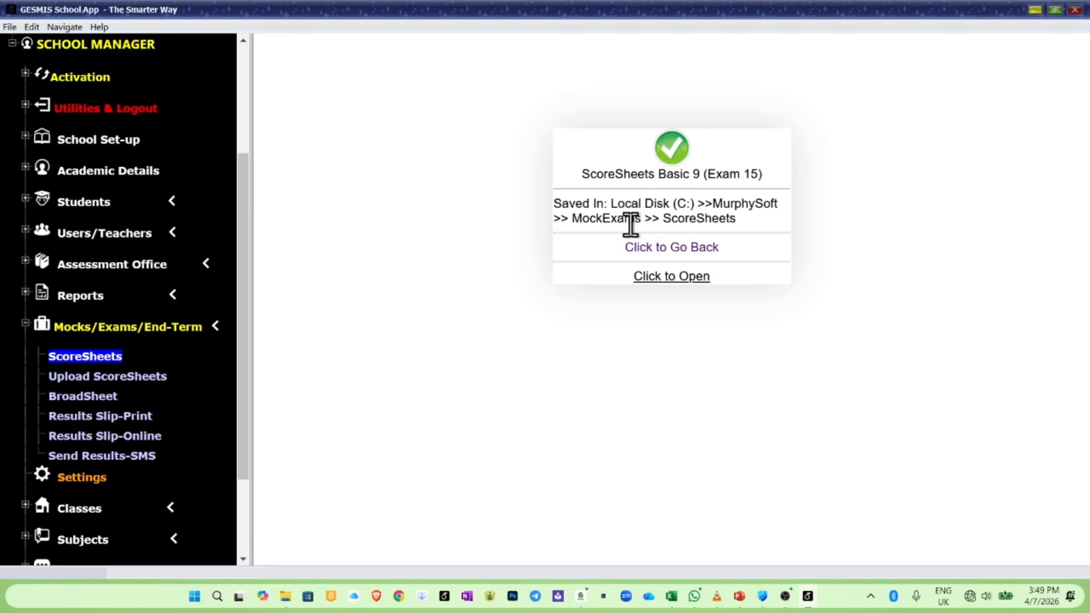
Step: Open the saved location of the generated scoresheets, check its path, and go into the ScoreSheets folder's Basic 9 subfolder
{"action": "left_click", "coordinate": [686, 289]}
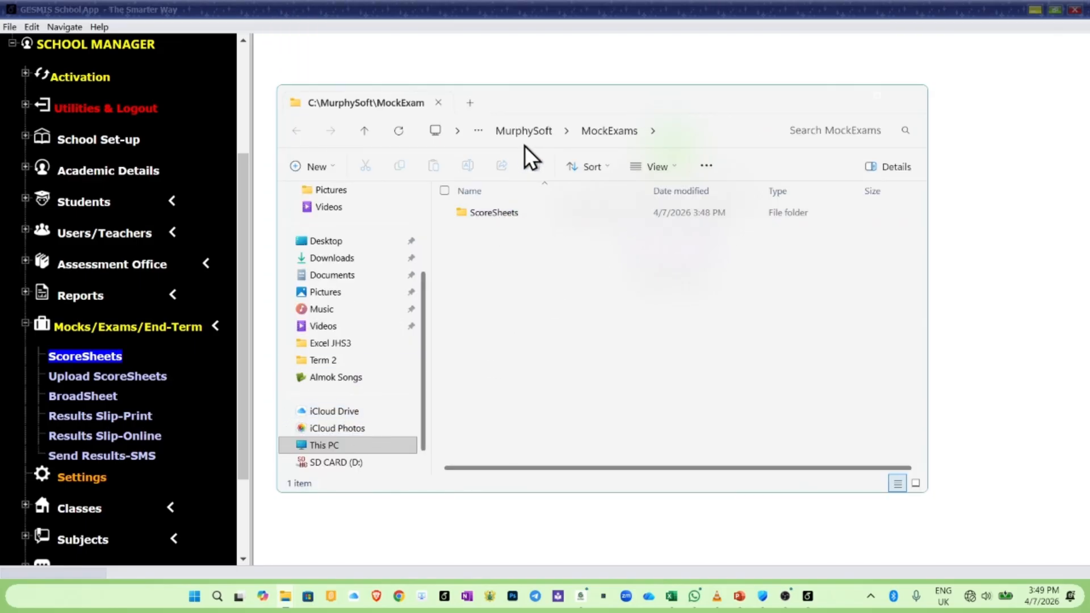
{"action": "left_click", "coordinate": [462, 137]}
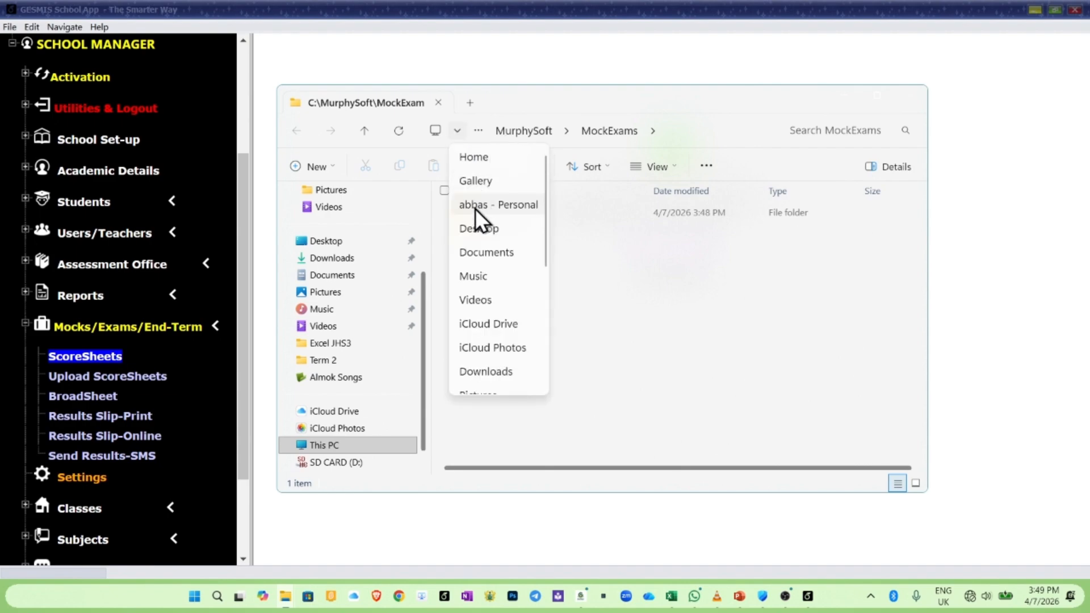
{"action": "left_click", "coordinate": [655, 127]}
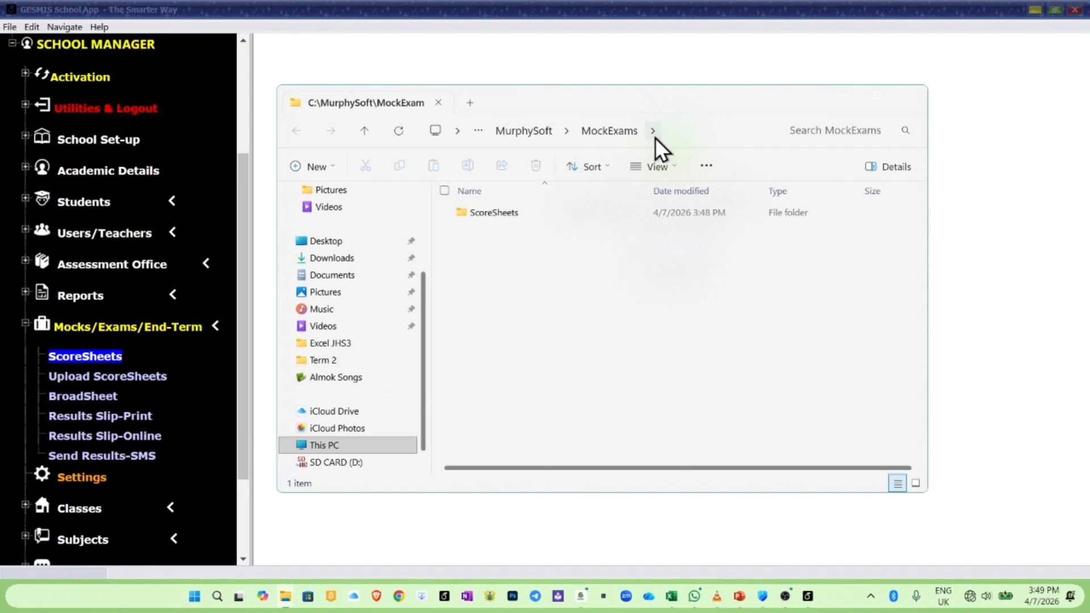
{"action": "left_click", "coordinate": [479, 133]}
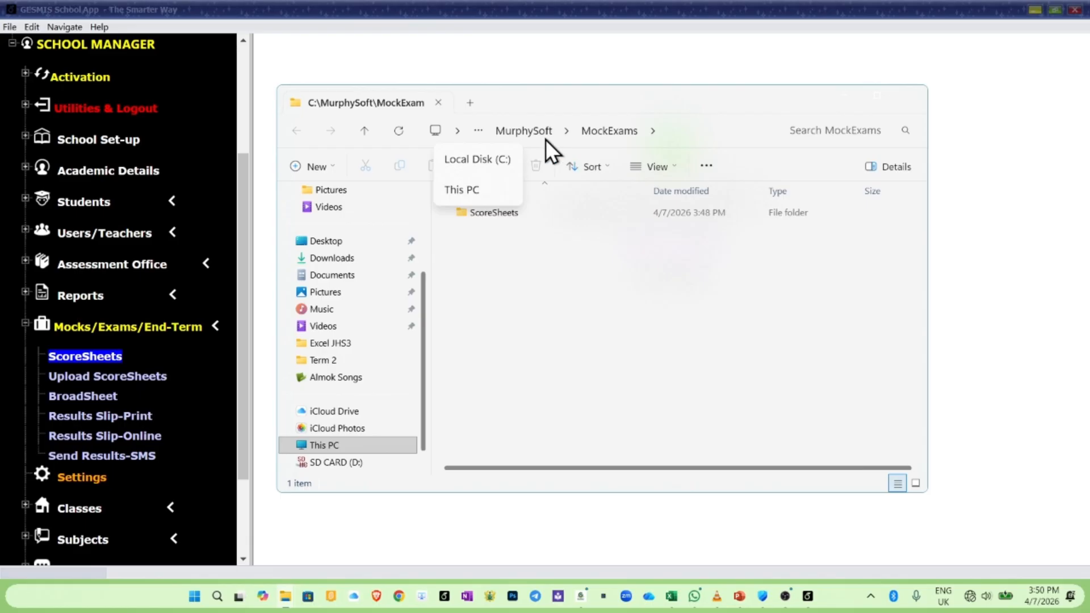
{"action": "left_click", "coordinate": [624, 142]}
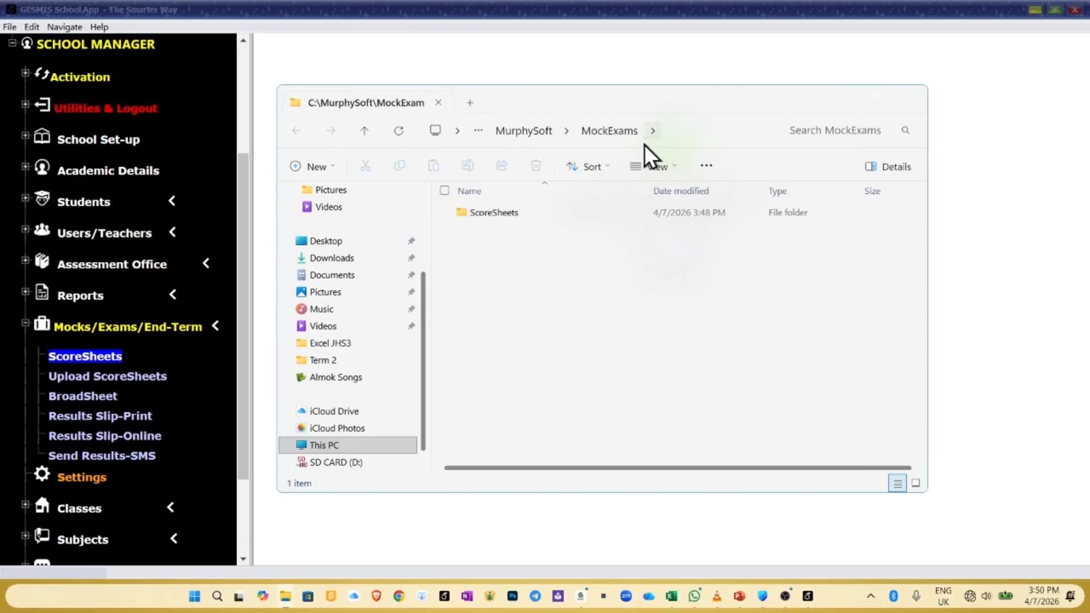
{"action": "double_click", "coordinate": [512, 214]}
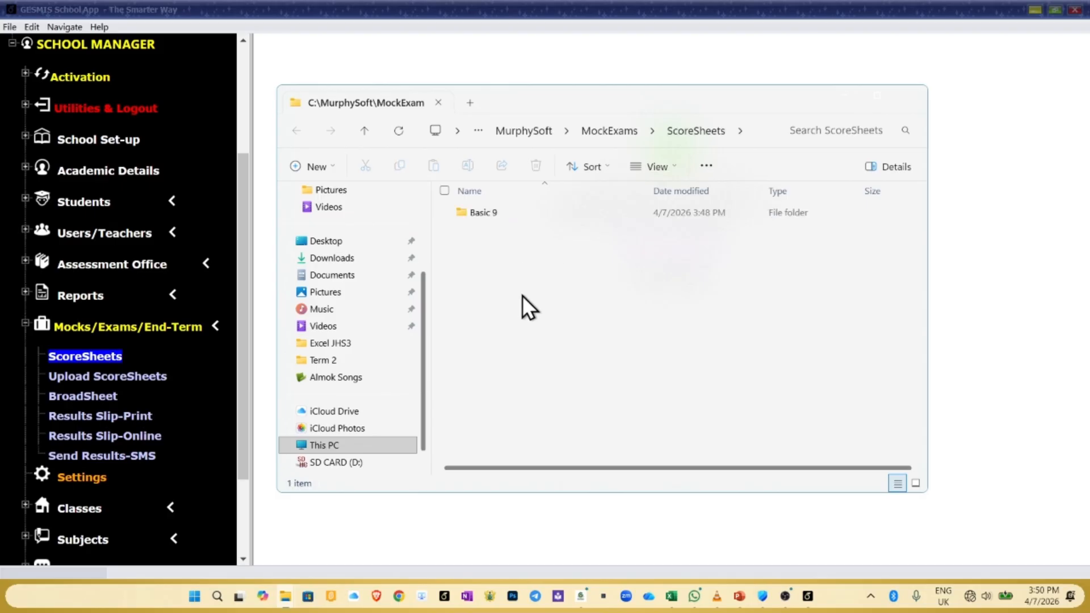
{"action": "double_click", "coordinate": [494, 215]}
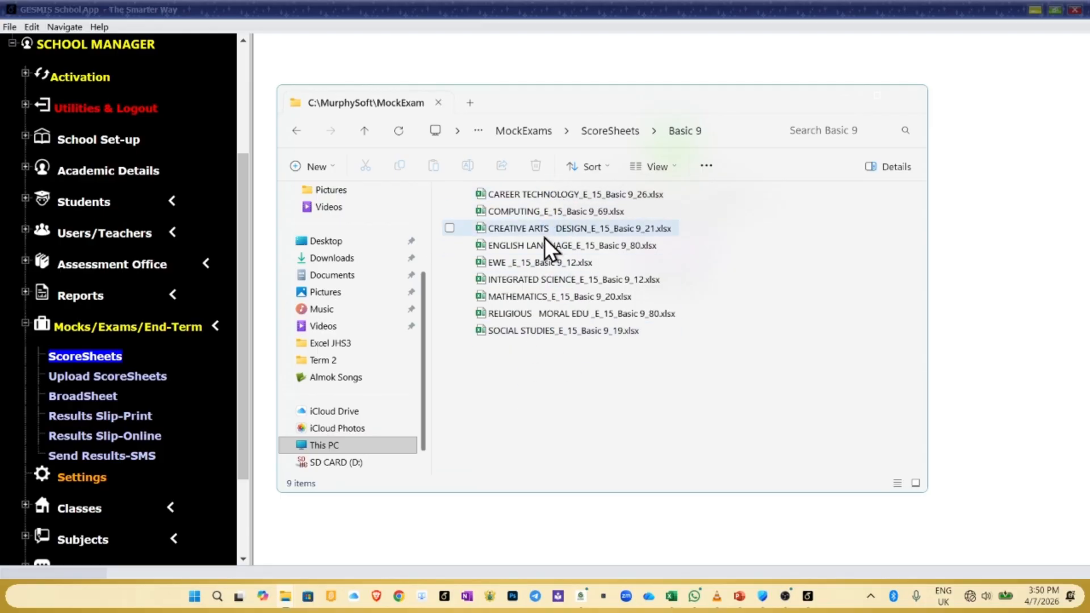
Step: Open the workbook CAREER TECHNOLOGY_E_15_Basic 9_26.xlsx and look over its header and student list
{"action": "left_click", "coordinate": [543, 193]}
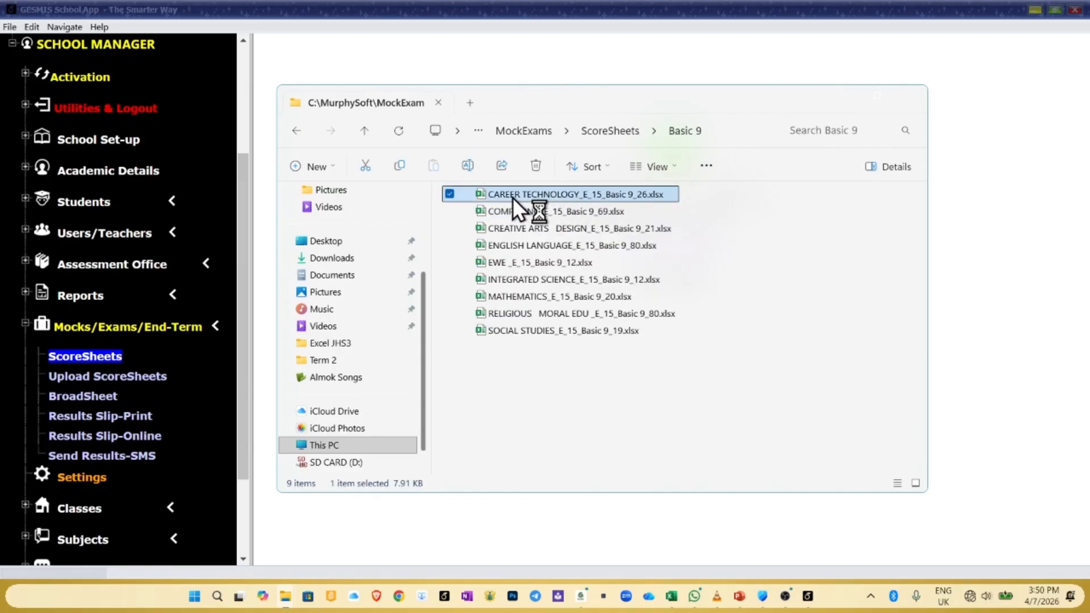
{"action": "double_click", "coordinate": [560, 199]}
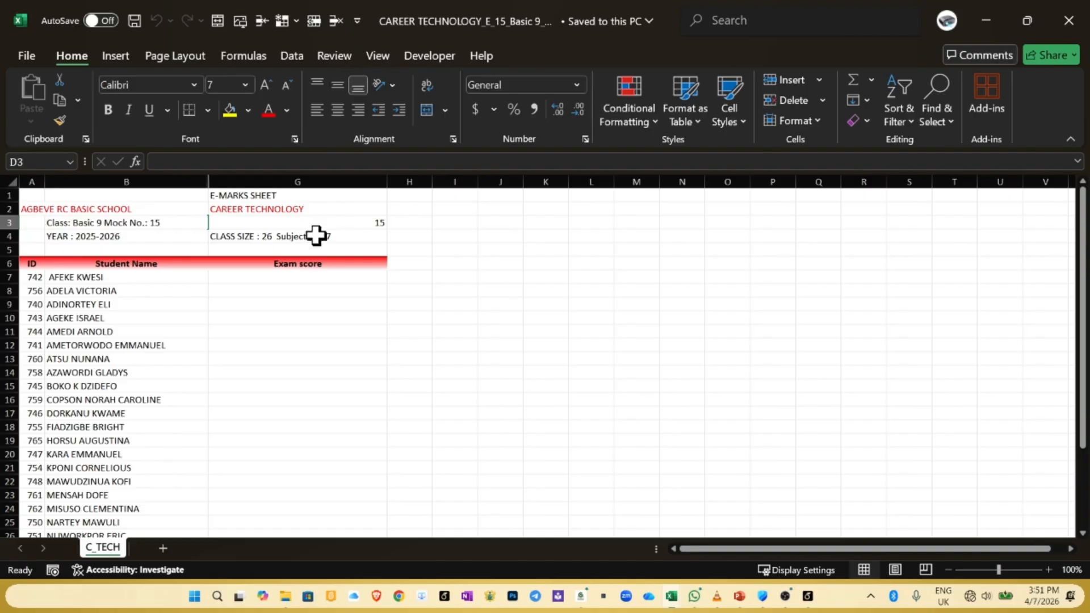
{"action": "left_click", "coordinate": [269, 248]}
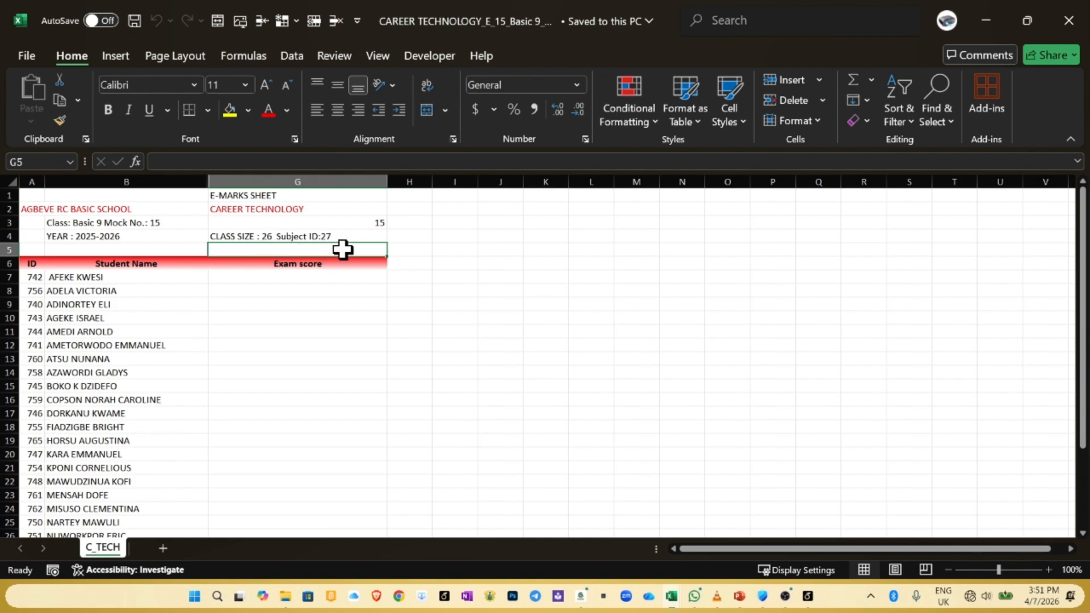
{"action": "left_click", "coordinate": [150, 317]}
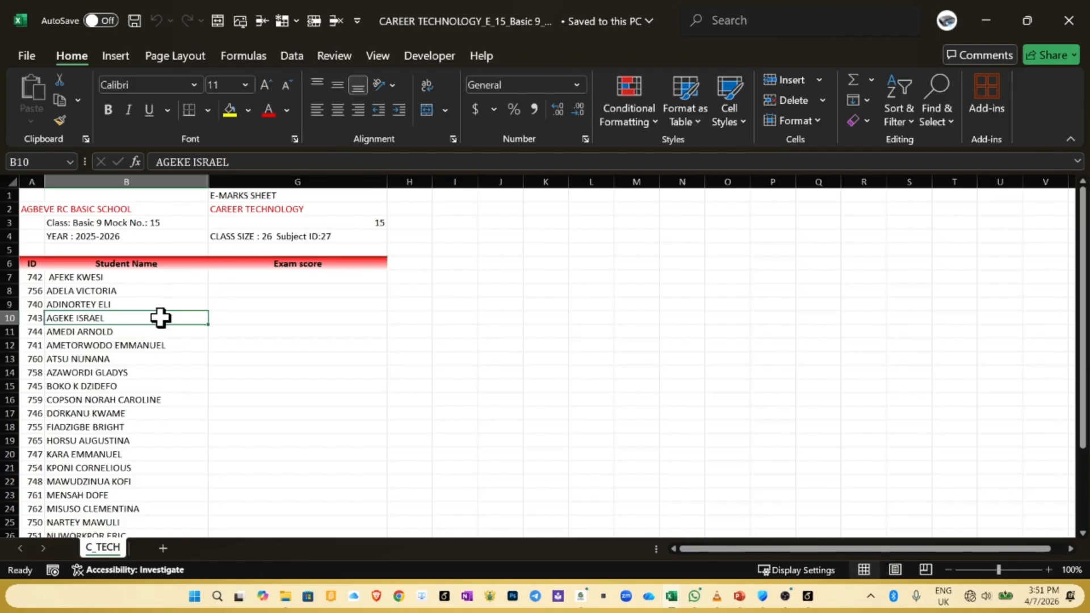
{"action": "left_click", "coordinate": [98, 278]}
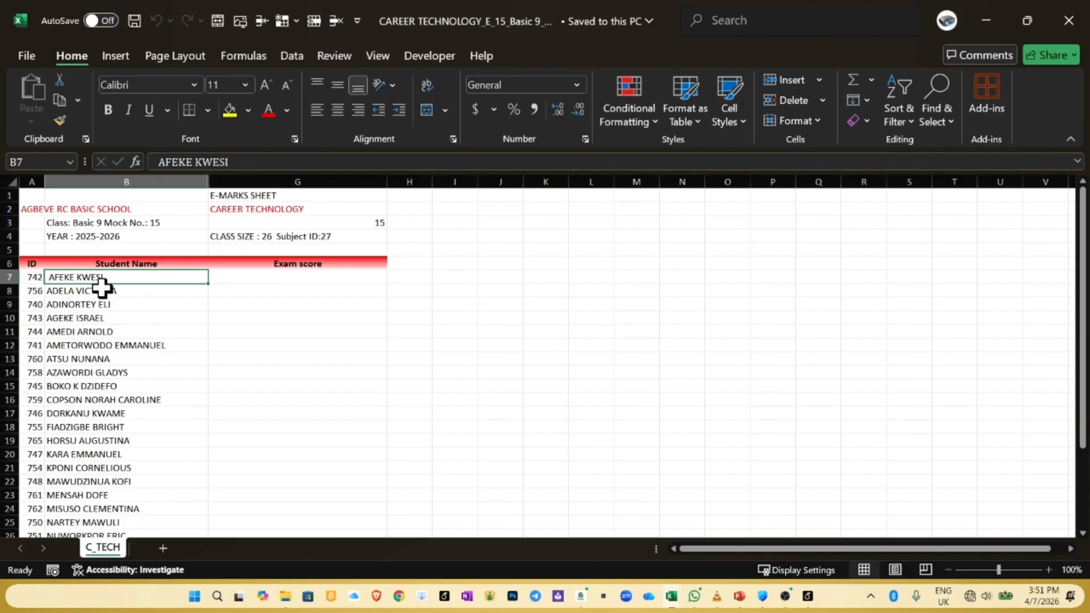
{"action": "scroll", "coordinate": [114, 386], "scroll_direction": "down", "scroll_amount": 3}
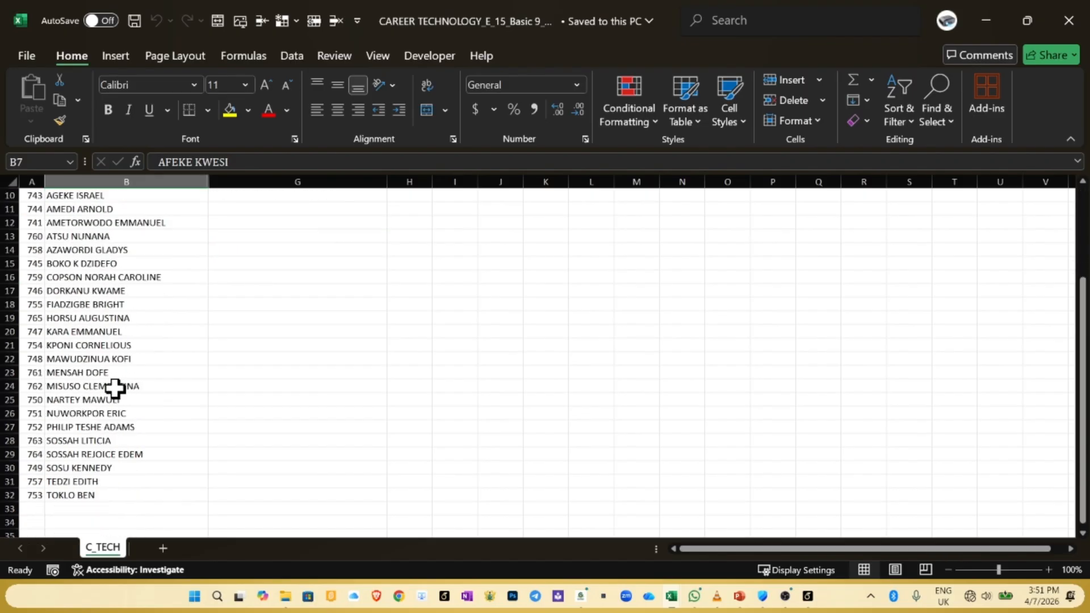
{"action": "scroll", "coordinate": [121, 398], "scroll_direction": "up", "scroll_amount": 3}
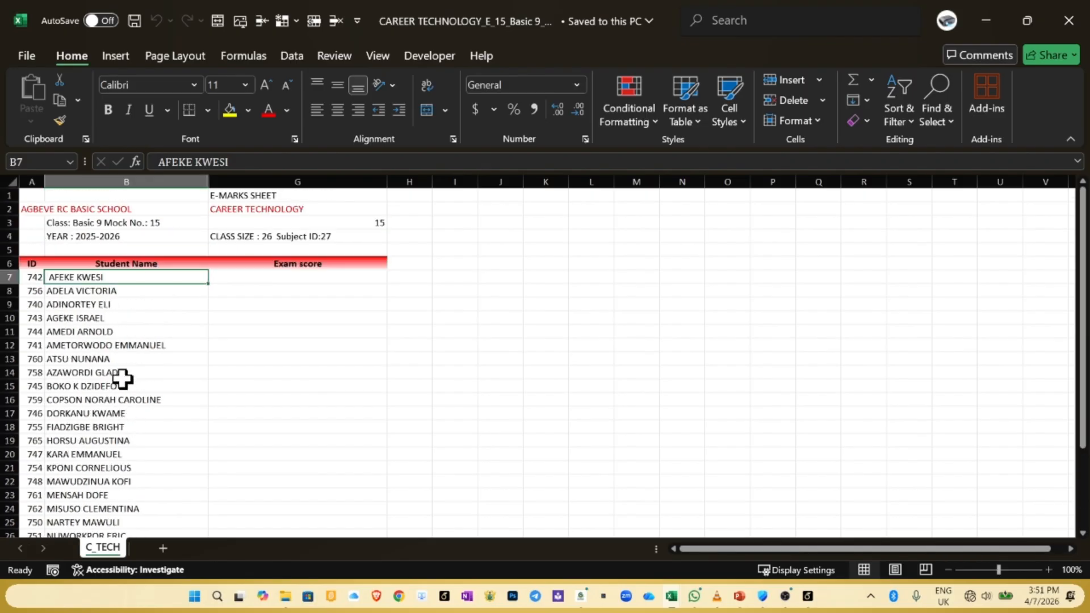
Step: Enter the Career Technology exam scores 89, 56, 25, 65, 85, 96 and 35 for the first seven students in G7:G13
{"action": "left_click", "coordinate": [319, 278]}
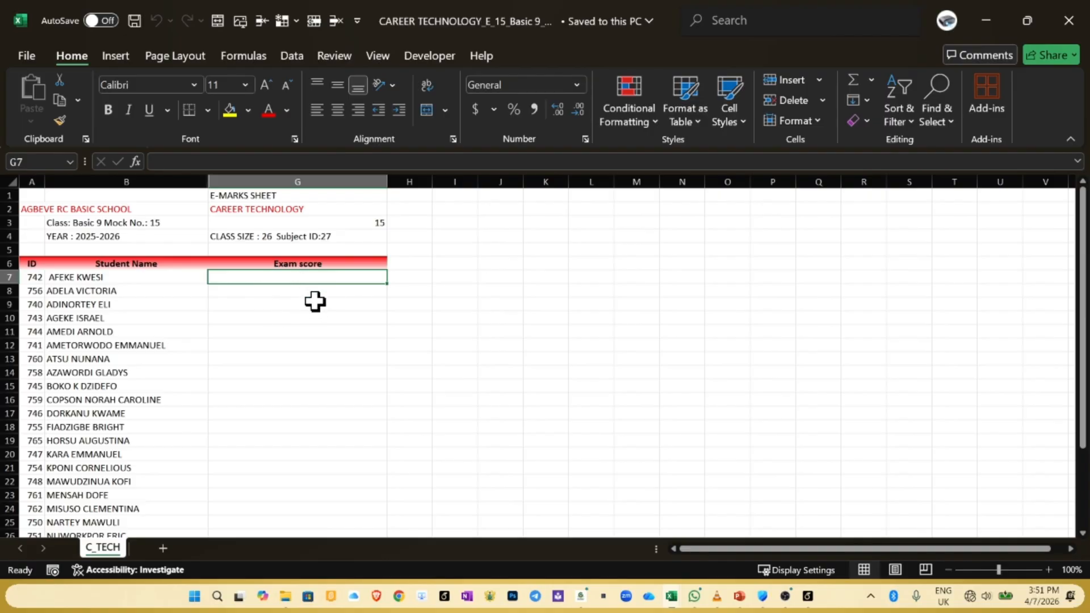
{"action": "type", "text": "89"}
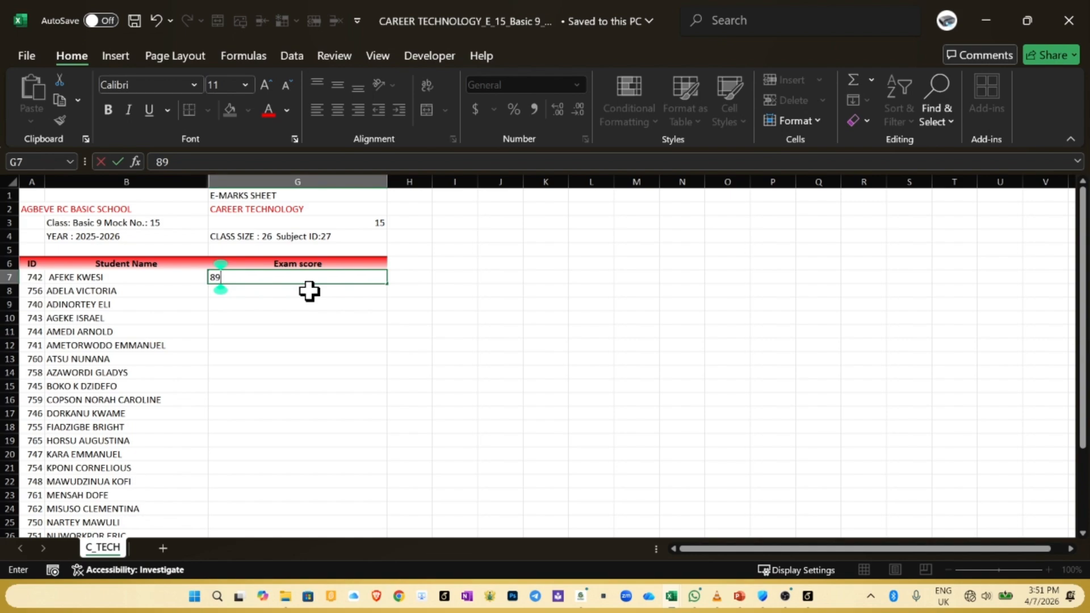
{"action": "key", "text": "Return"}
{"action": "type", "text": "56"}
{"action": "key", "text": "Return"}
{"action": "type", "text": "25"}
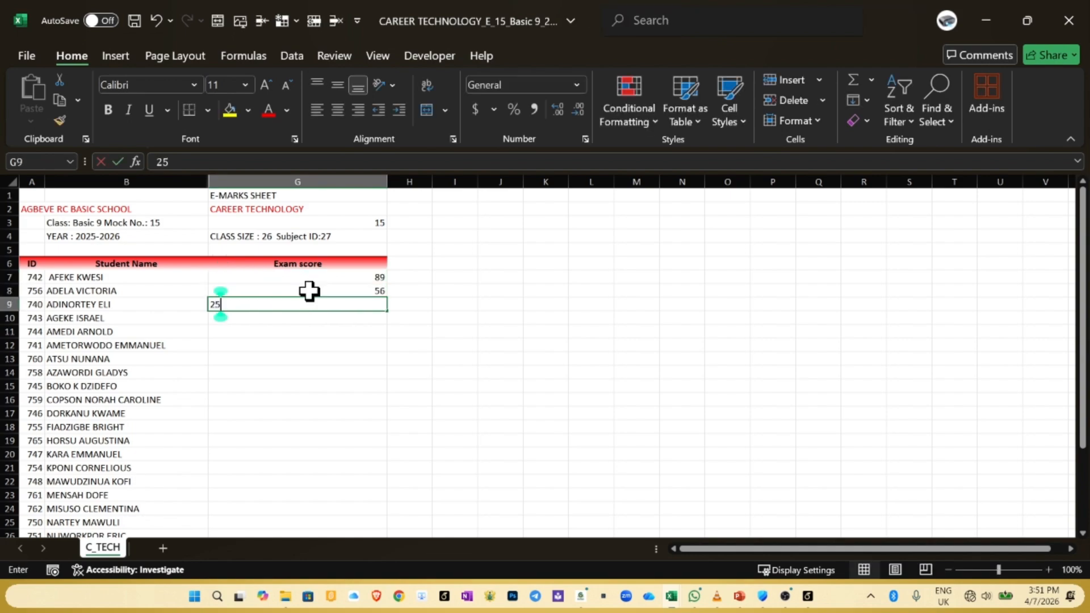
{"action": "key", "text": "Return"}
{"action": "type", "text": "65"}
{"action": "key", "text": "Return"}
{"action": "type", "text": "85"}
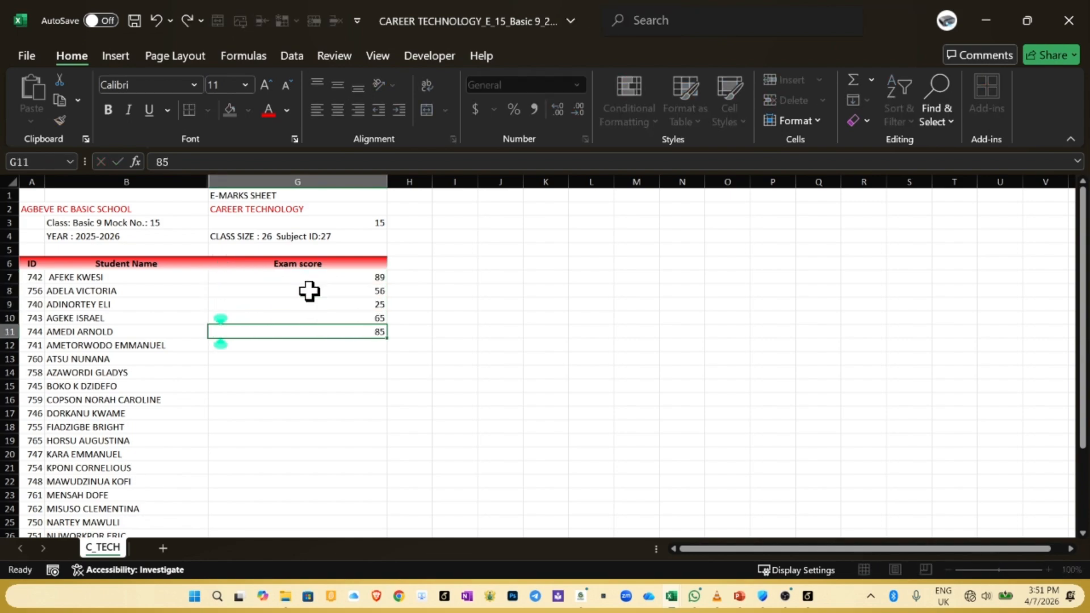
{"action": "key", "text": "Return"}
{"action": "type", "text": "96"}
{"action": "key", "text": "Return"}
{"action": "type", "text": "35"}
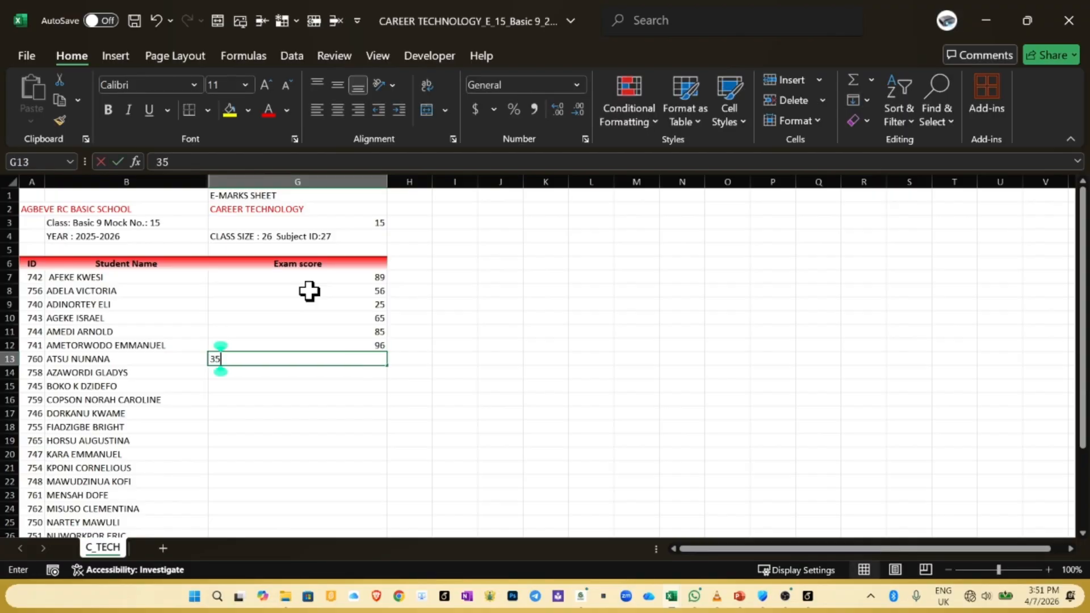
{"action": "key", "text": "Escape"}
{"action": "type", "text": "35"}
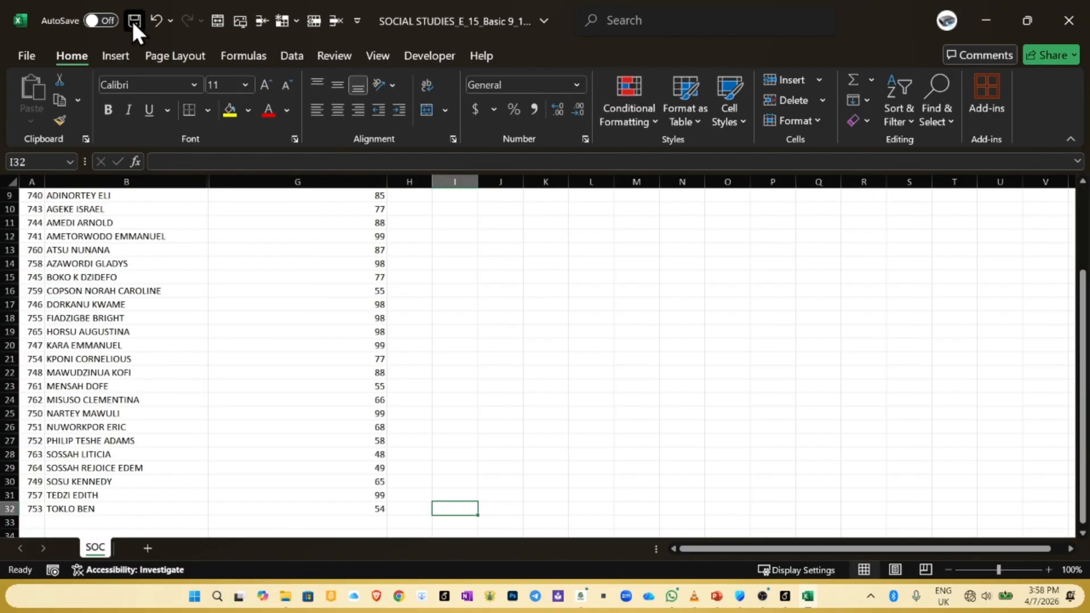
Step: Save the completed SOCIAL STUDIES scoresheet workbook for Basic 9
{"action": "left_click", "coordinate": [134, 21]}
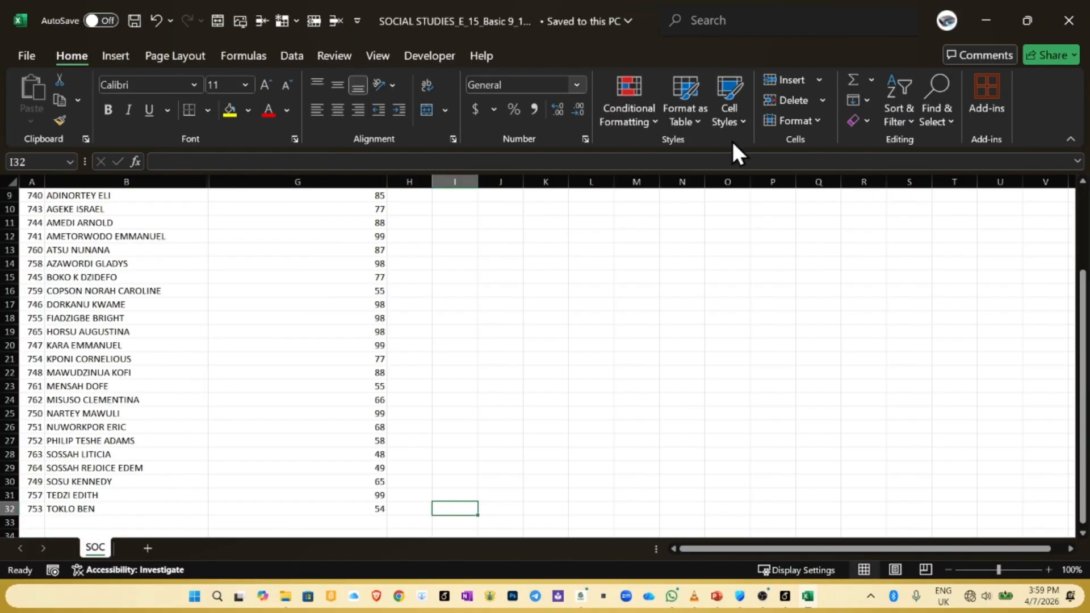
Step: Close the SOCIAL STUDIES workbook, reopen CAREER TECHNOLOGY_E_15_Basic 9_26.xlsx to check its scores, and close it together with the Basic 9 folder window
{"action": "left_click", "coordinate": [1069, 20]}
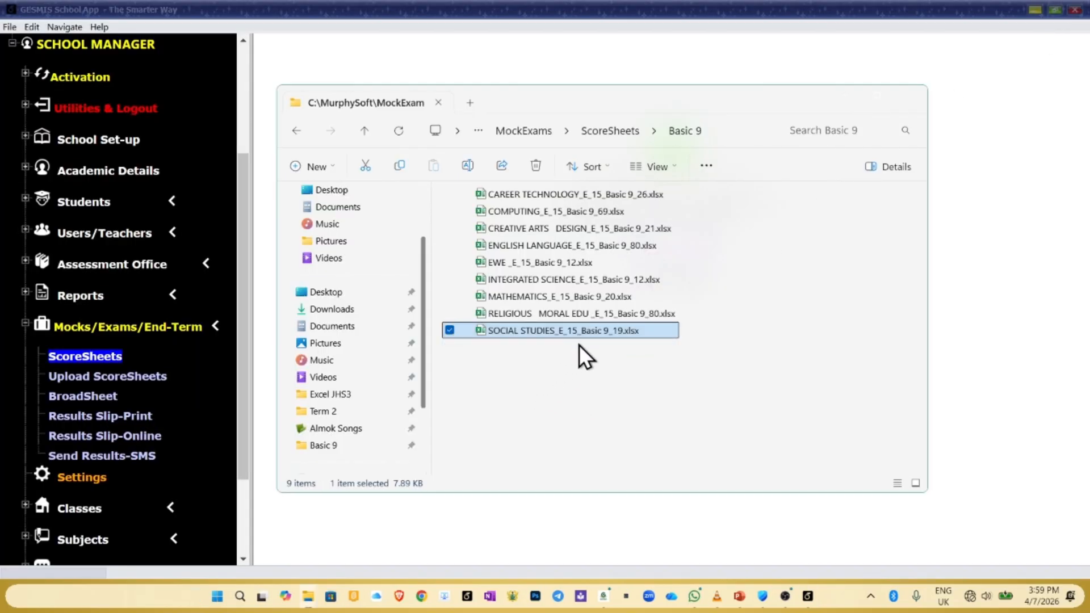
{"action": "left_click", "coordinate": [547, 198]}
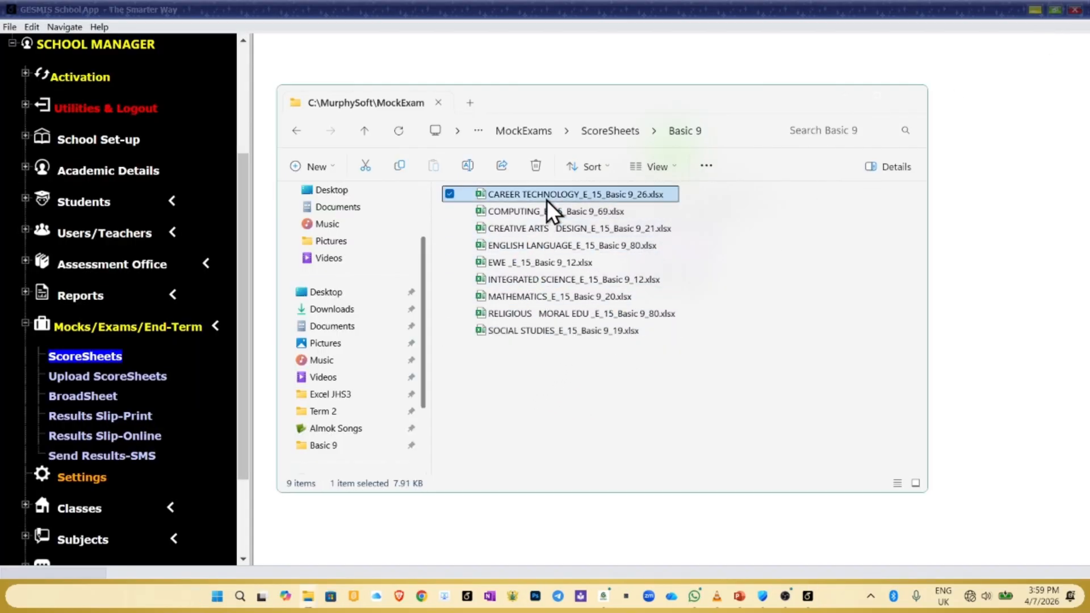
{"action": "double_click", "coordinate": [546, 200]}
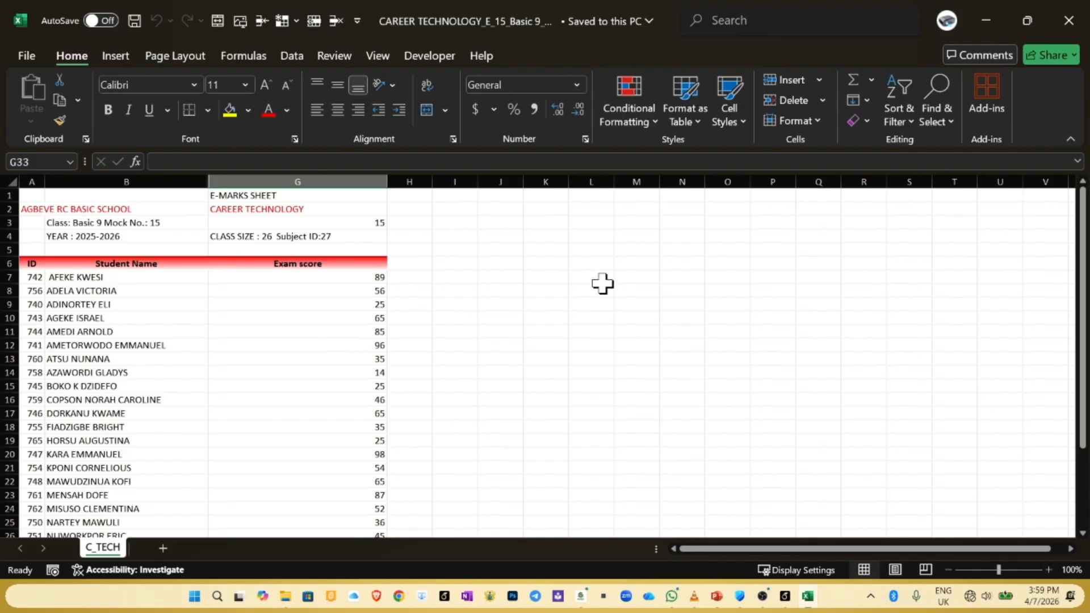
{"action": "left_click", "coordinate": [1064, 23]}
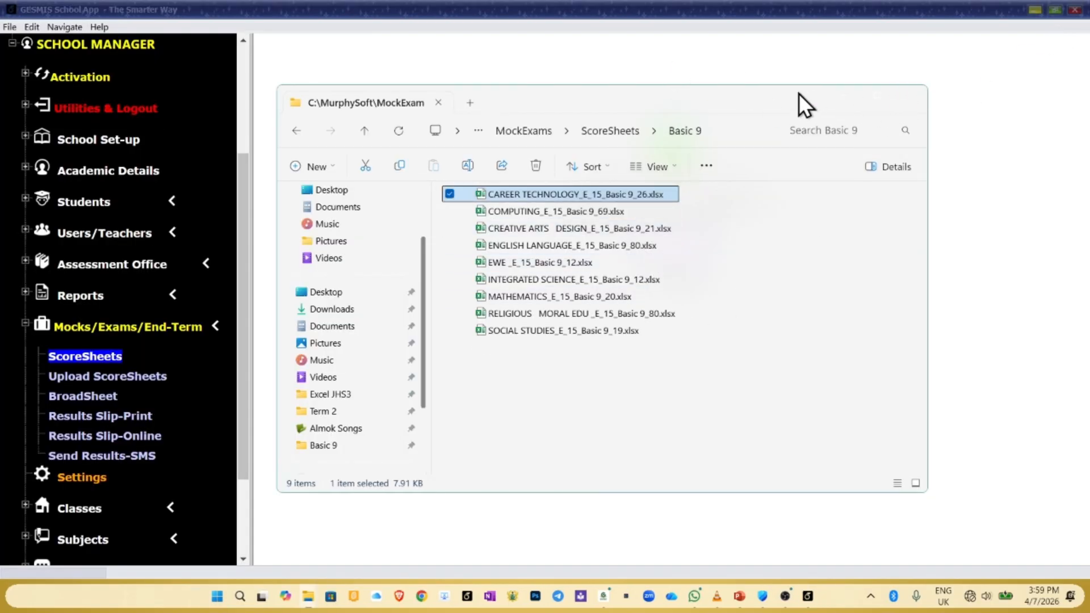
{"action": "left_click", "coordinate": [912, 99]}
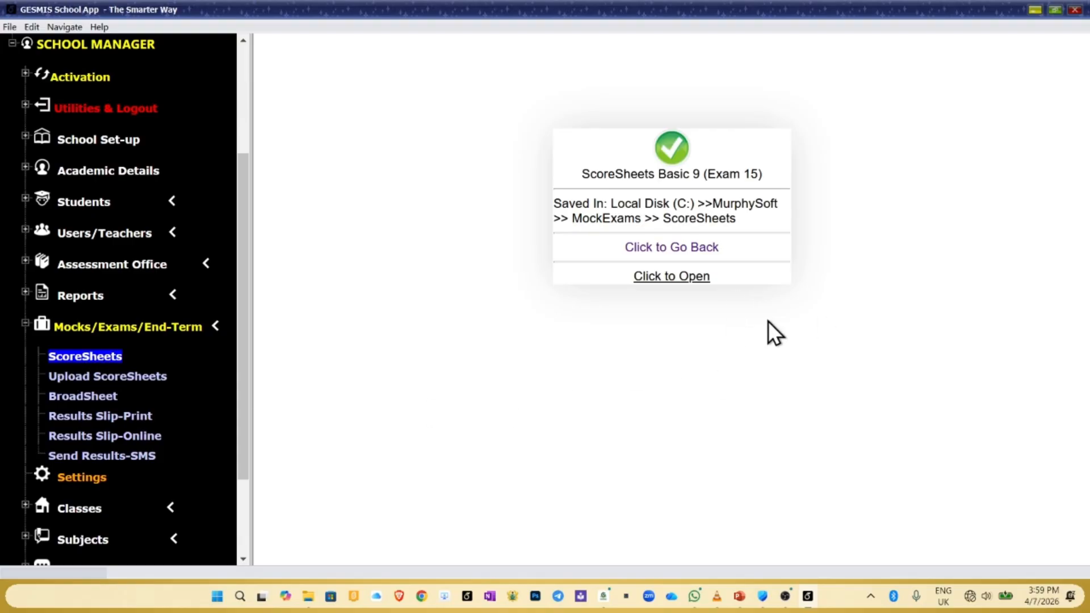
Step: Open the ScoreSheet upload form, keep the total marks at 100, and set the exam type to BECE MOCK
{"action": "left_click", "coordinate": [108, 378]}
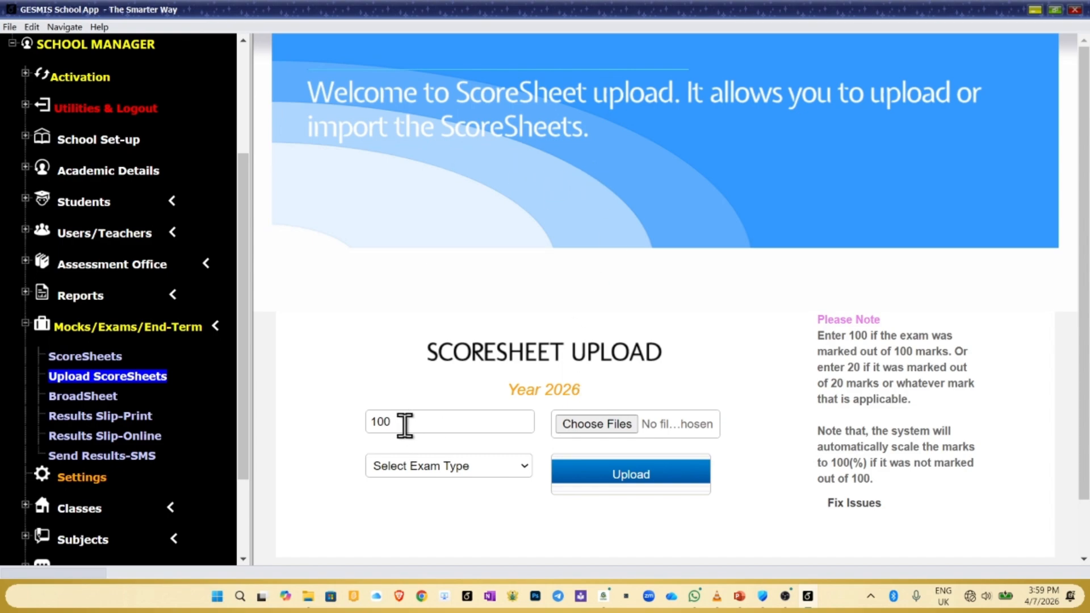
{"action": "left_click_drag", "start_coordinate": [406, 425], "coordinate": [377, 421]}
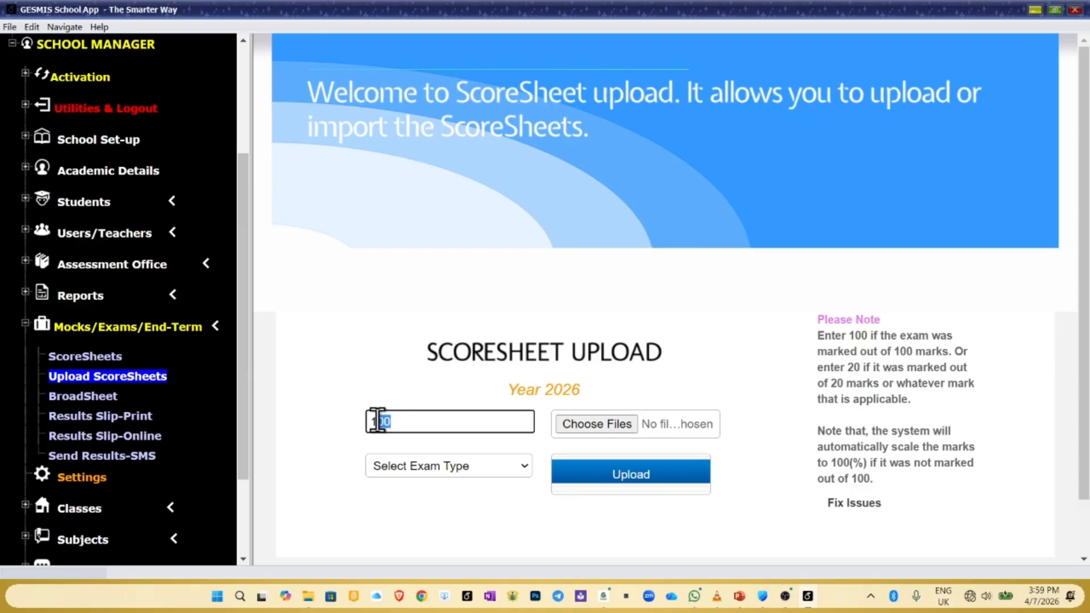
{"action": "left_click", "coordinate": [390, 421]}
{"action": "left_click", "coordinate": [512, 470]}
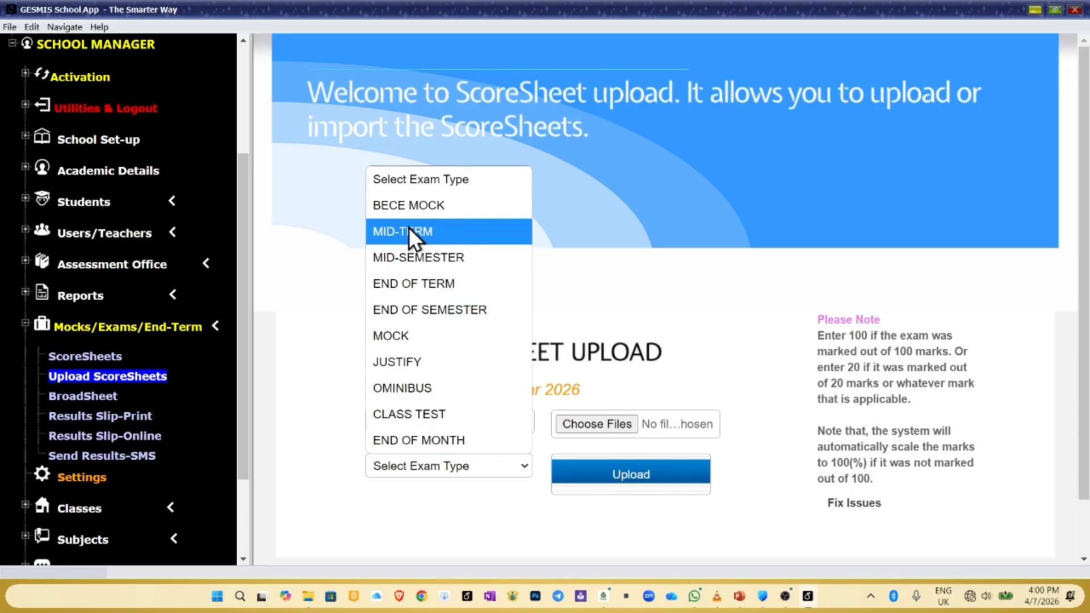
{"action": "left_click", "coordinate": [410, 206]}
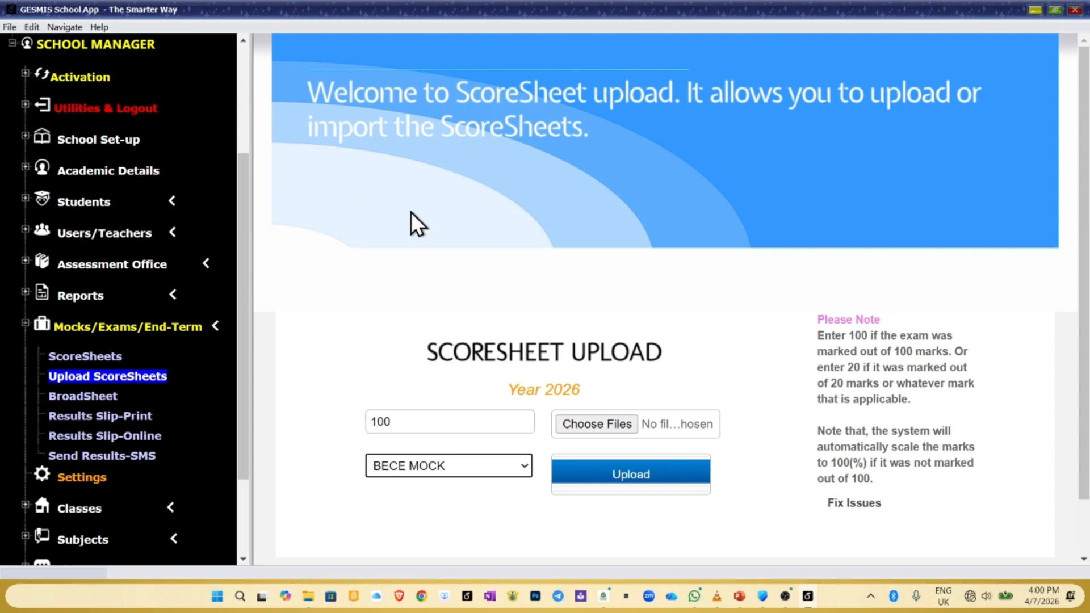
Step: Start choosing the scoresheet files for the upload and browse the folders on Local Disk (C:)
{"action": "left_click", "coordinate": [608, 427]}
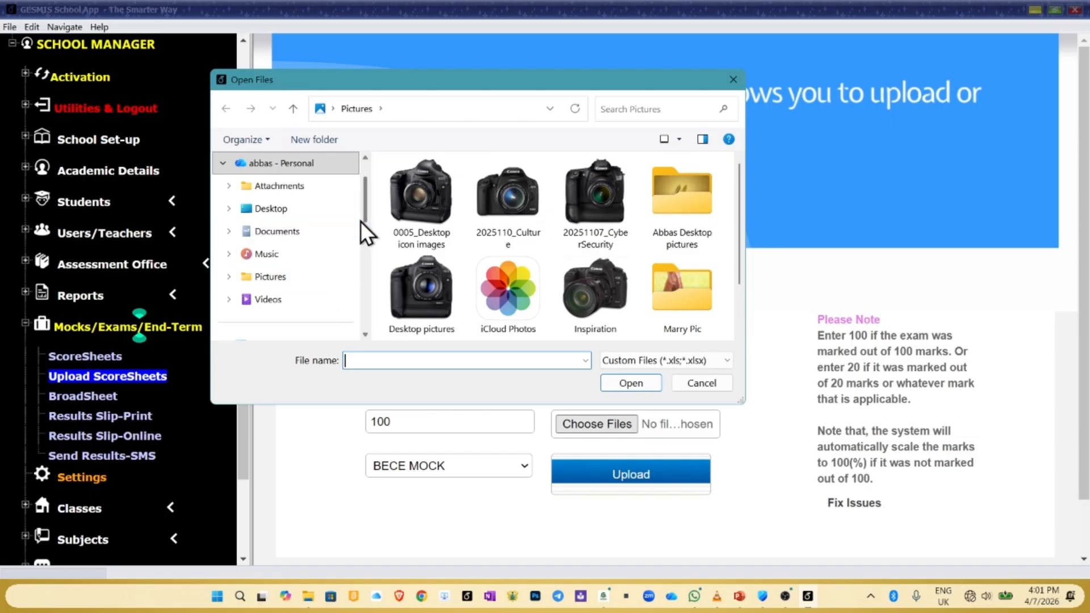
{"action": "left_click_drag", "start_coordinate": [366, 219], "coordinate": [348, 326]}
{"action": "left_click", "coordinate": [262, 287]}
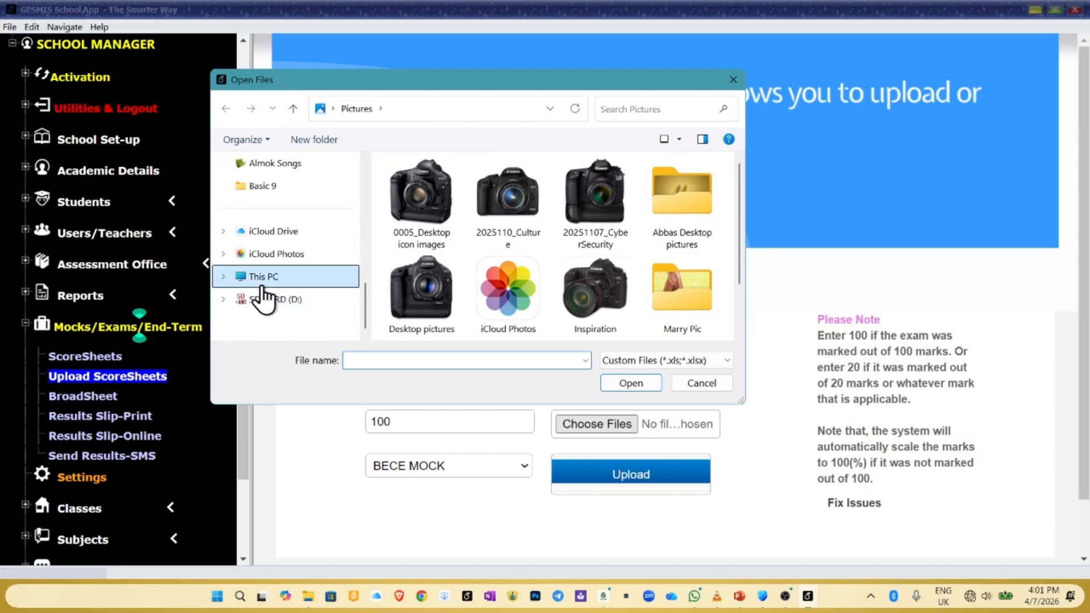
{"action": "left_click", "coordinate": [490, 203]}
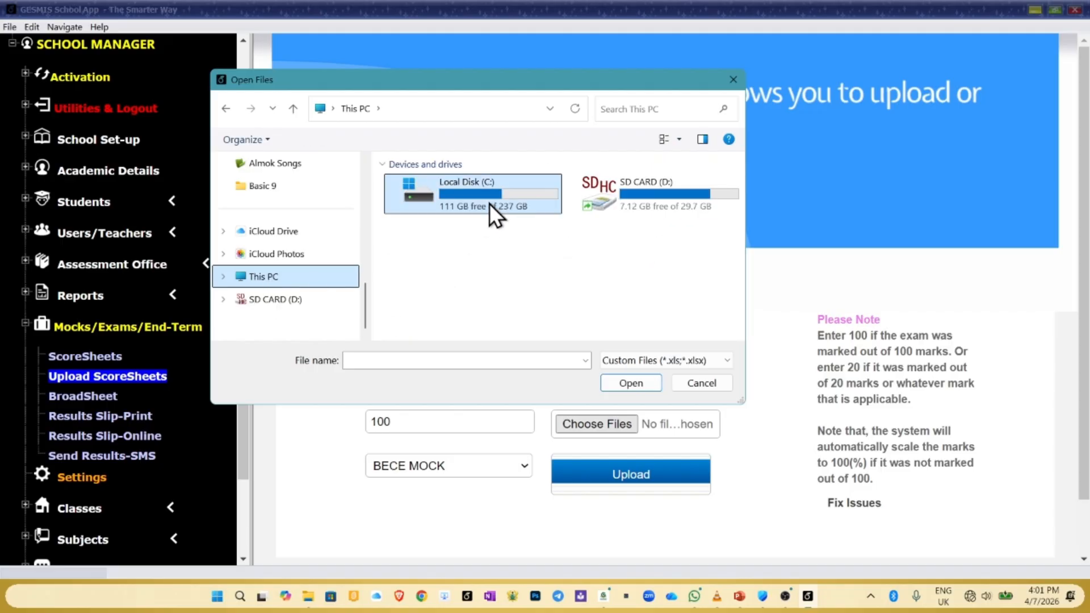
{"action": "double_click", "coordinate": [489, 209]}
{"action": "scroll", "coordinate": [455, 285], "scroll_direction": "down", "scroll_amount": 5}
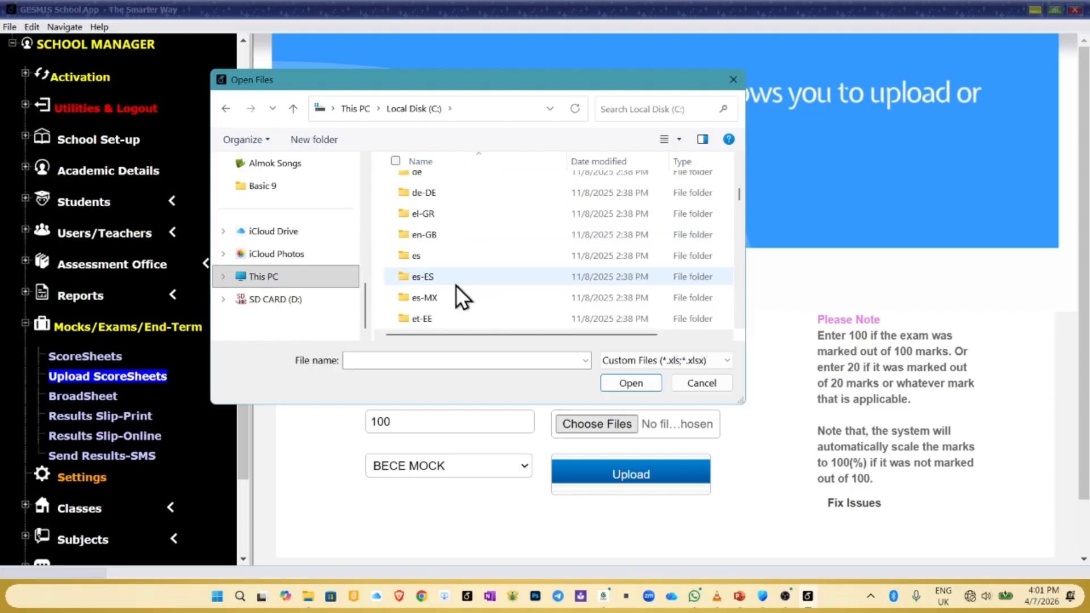
{"action": "scroll", "coordinate": [456, 286], "scroll_direction": "down", "scroll_amount": 10}
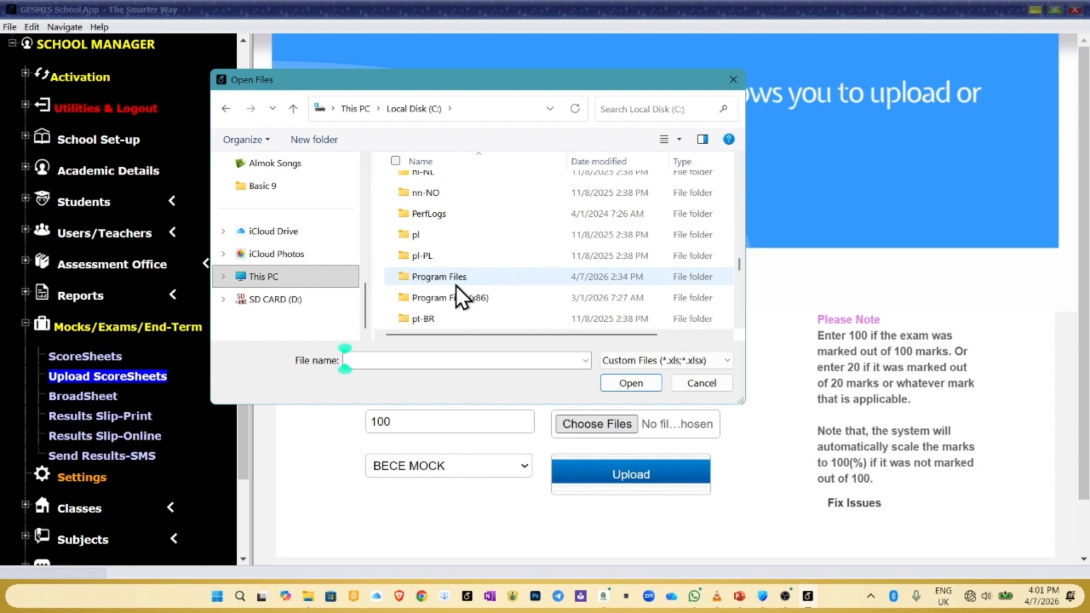
{"action": "scroll", "coordinate": [468, 285], "scroll_direction": "up", "scroll_amount": 2}
{"action": "scroll", "coordinate": [469, 283], "scroll_direction": "down", "scroll_amount": 4}
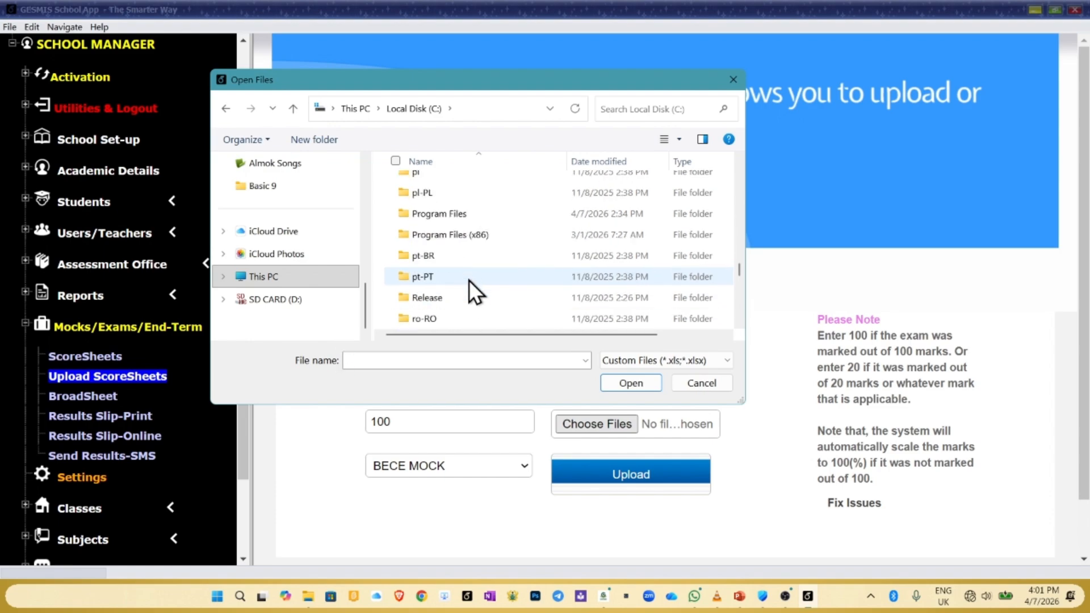
{"action": "scroll", "coordinate": [468, 280], "scroll_direction": "down", "scroll_amount": 6}
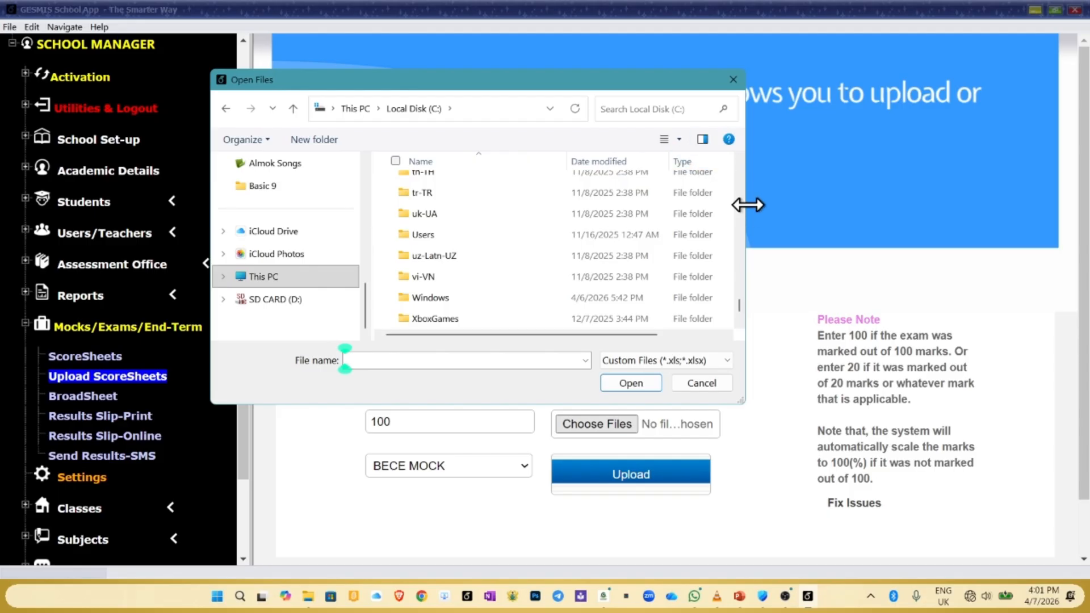
Step: Enlarge the Open Files dialog and switch its folder display to the multi-column list view
{"action": "left_click_drag", "start_coordinate": [744, 204], "coordinate": [948, 221]}
{"action": "left_click_drag", "start_coordinate": [714, 408], "coordinate": [718, 485]}
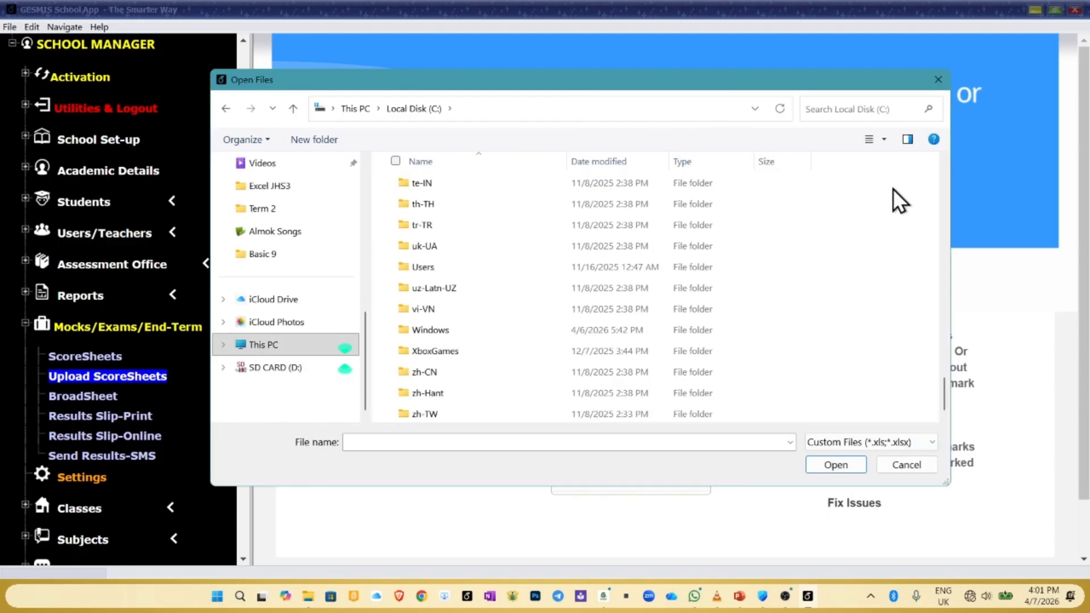
{"action": "left_click", "coordinate": [885, 141]}
{"action": "left_click", "coordinate": [941, 126]}
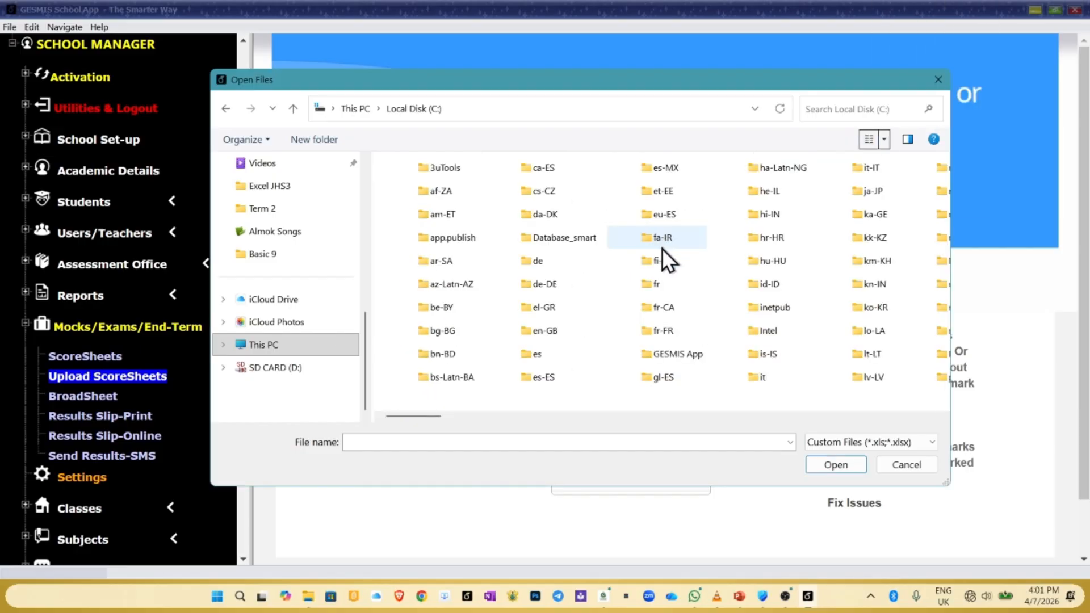
Step: Go into the folder MurphySoft, MockExams, ScoreSheets, Basic 9 on Local Disk (C:)
{"action": "scroll", "coordinate": [727, 351], "scroll_direction": "right", "scroll_amount": 1}
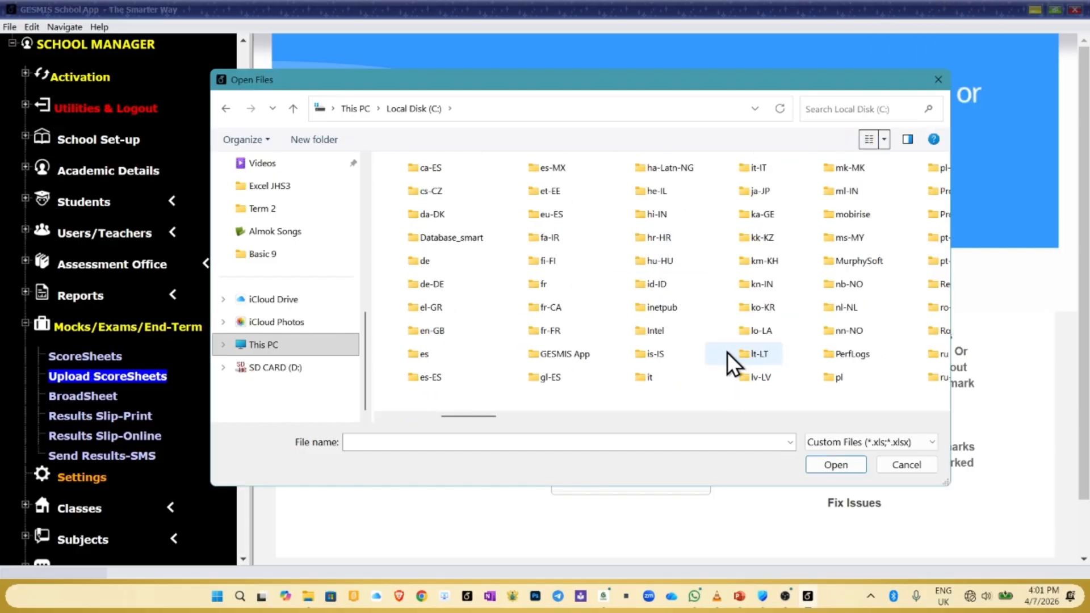
{"action": "left_click", "coordinate": [851, 263]}
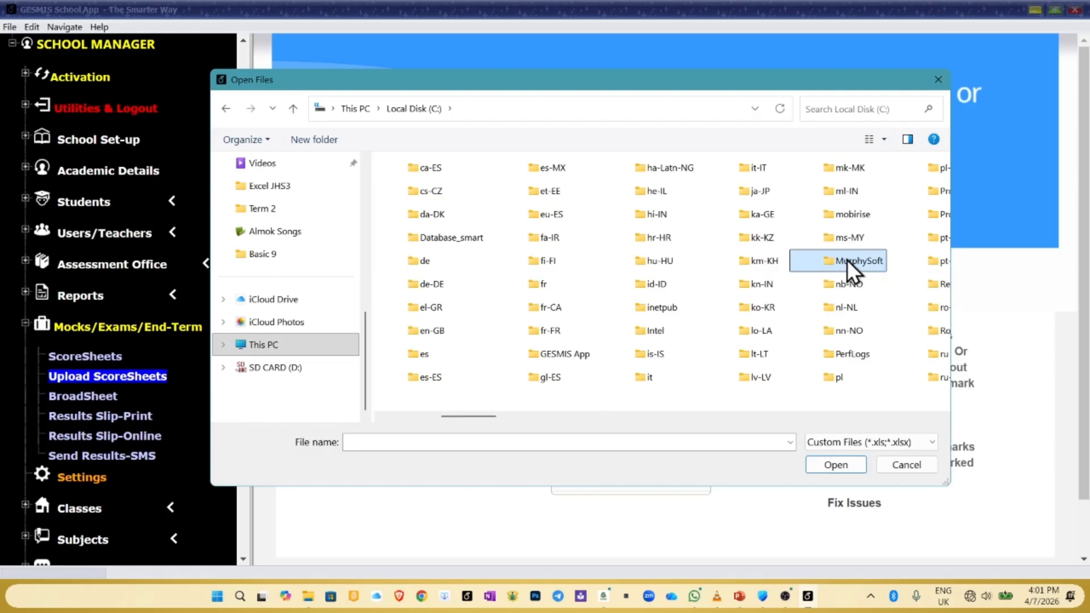
{"action": "double_click", "coordinate": [850, 261]}
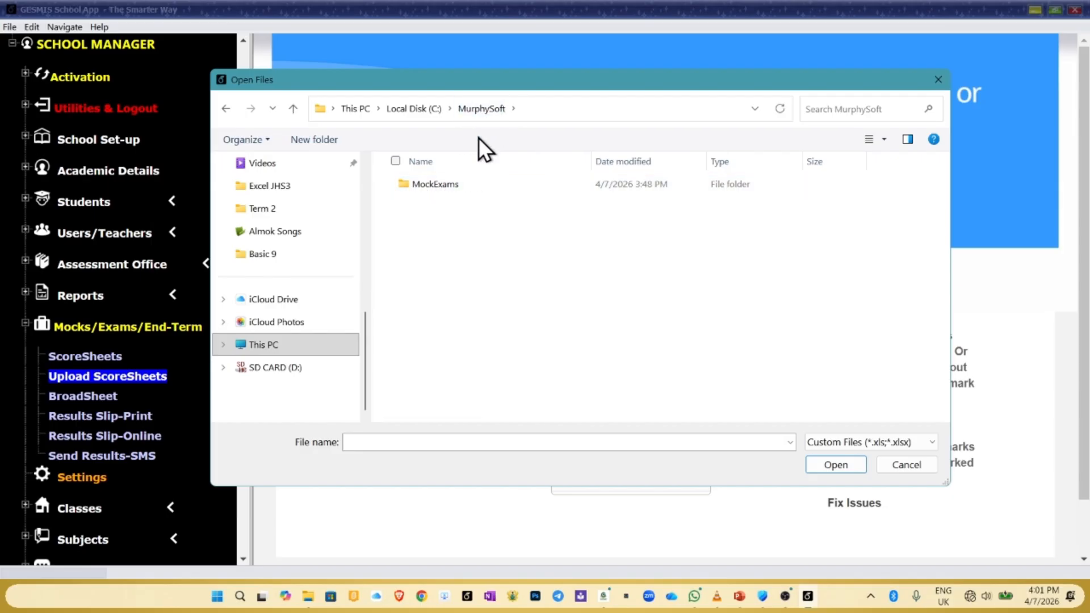
{"action": "double_click", "coordinate": [438, 187]}
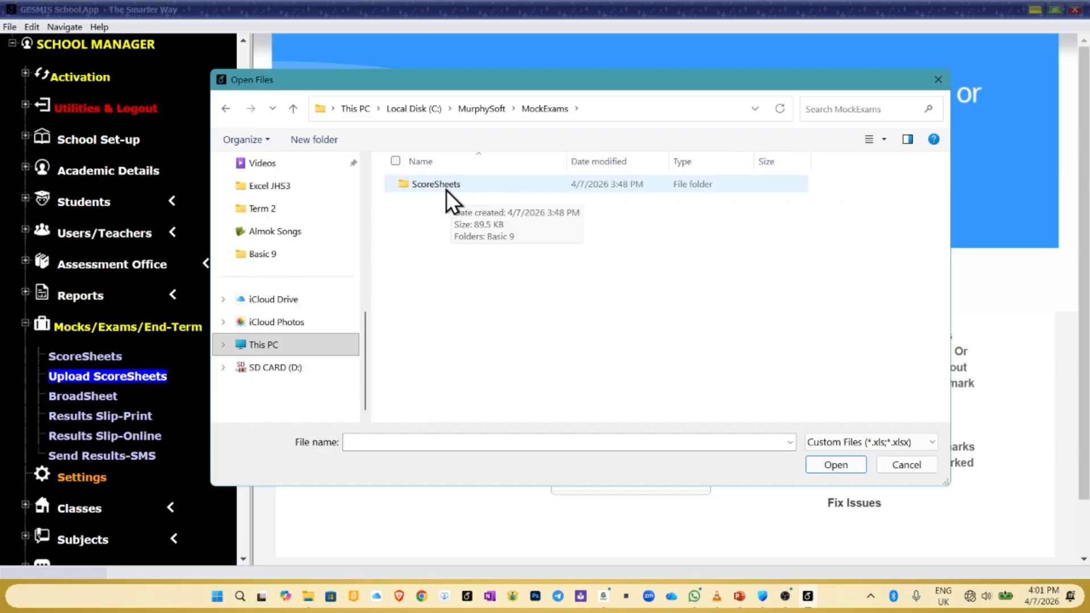
{"action": "double_click", "coordinate": [447, 186]}
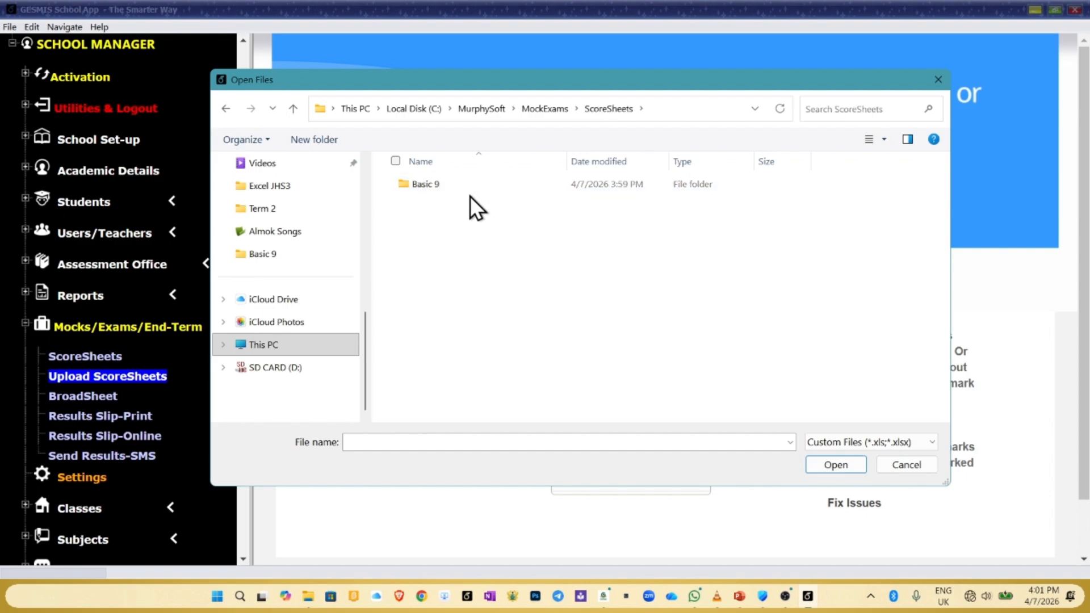
{"action": "double_click", "coordinate": [431, 187]}
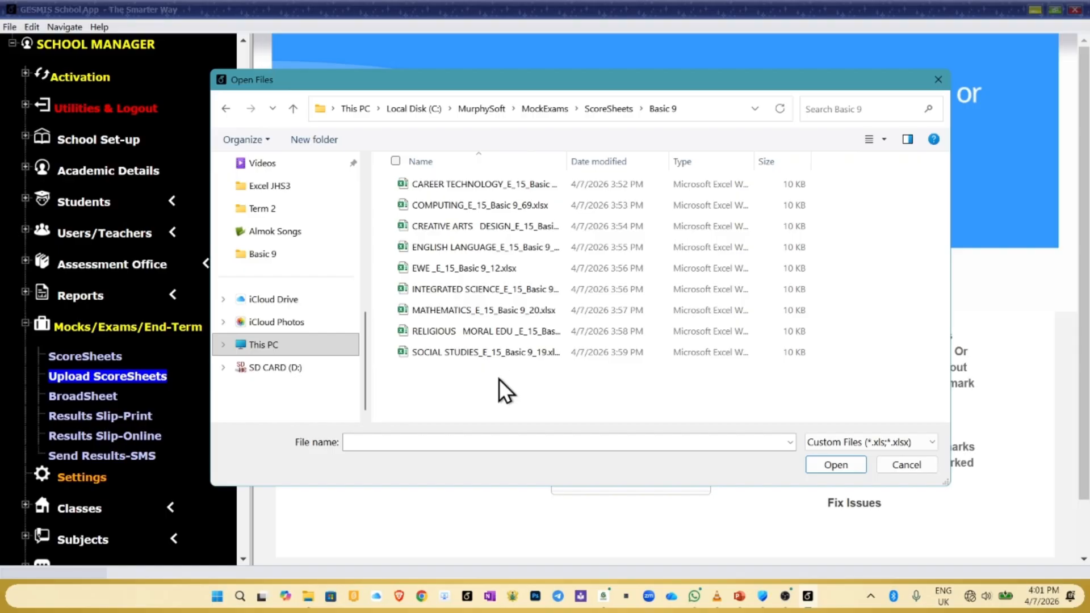
Step: Choose all nine Basic 9 exam 15 scoresheets, upload them, and return to the upload form
{"action": "left_click_drag", "start_coordinate": [477, 385], "coordinate": [445, 187]}
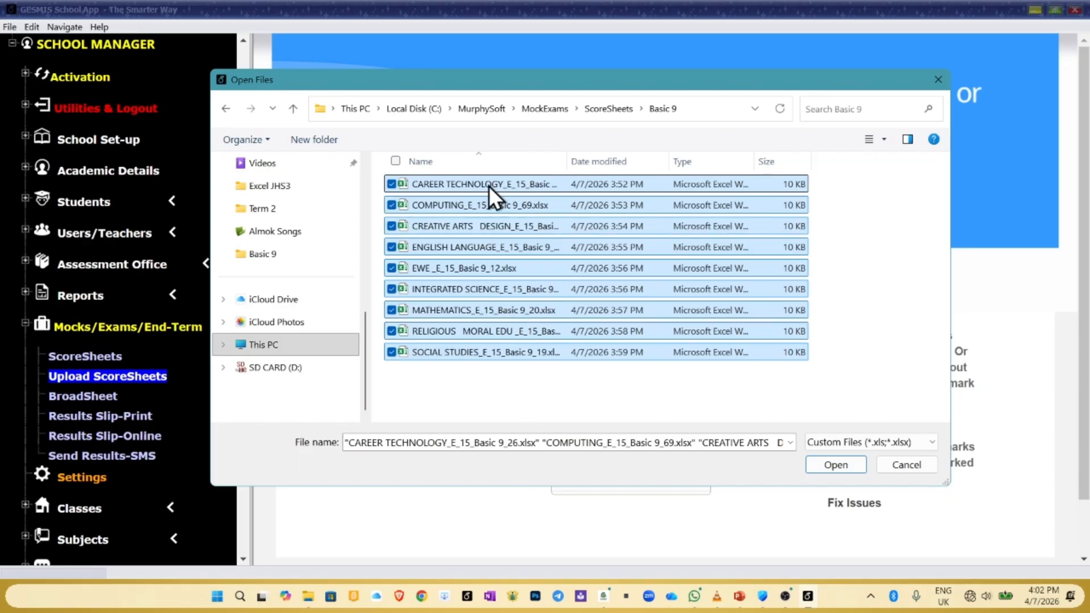
{"action": "left_click", "coordinate": [835, 465]}
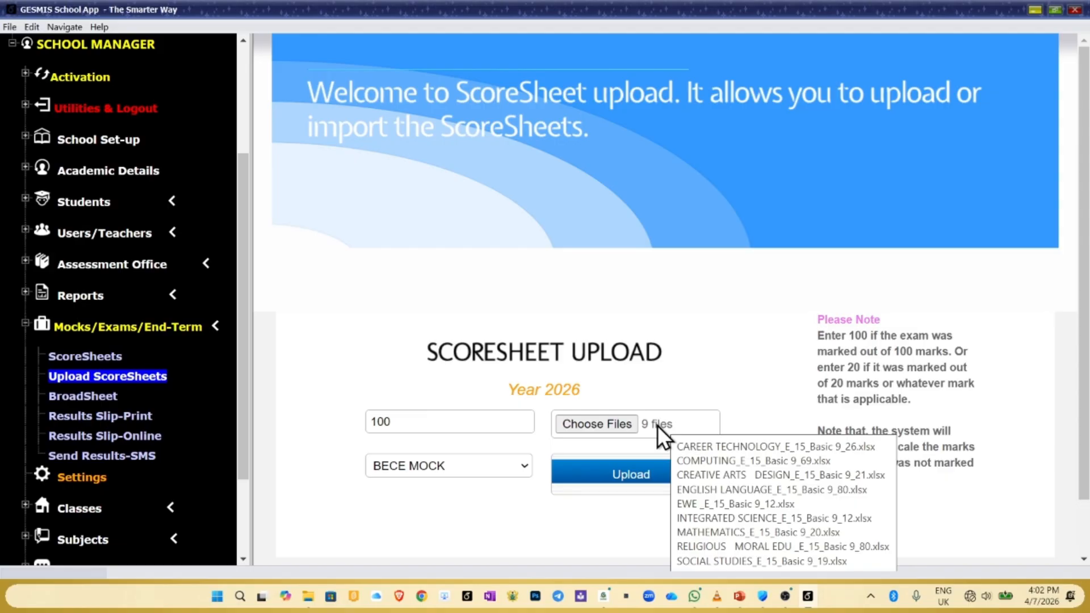
{"action": "left_click", "coordinate": [631, 477]}
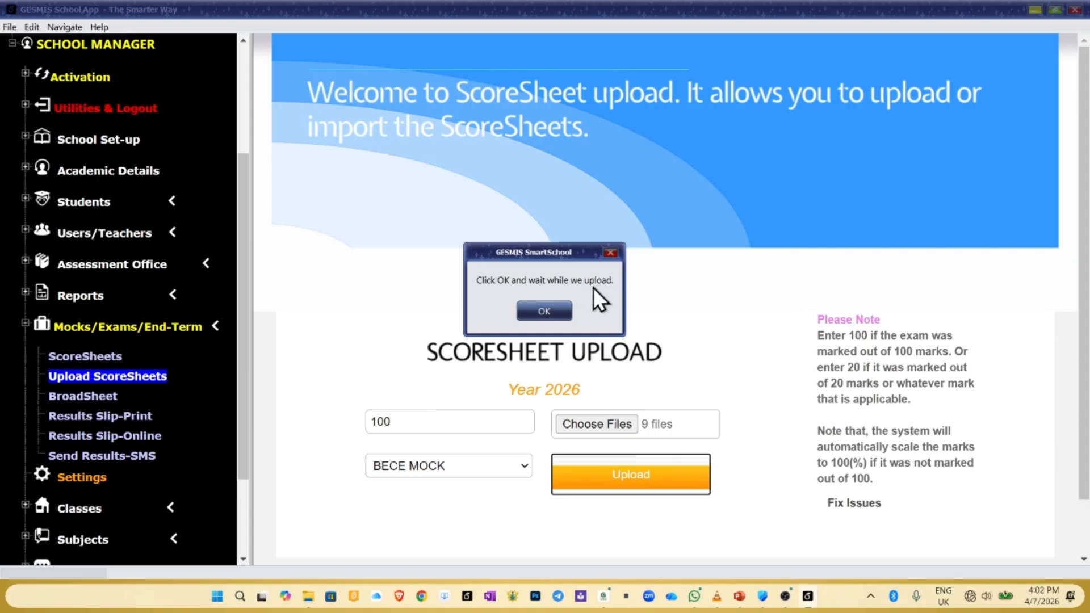
{"action": "left_click", "coordinate": [539, 309]}
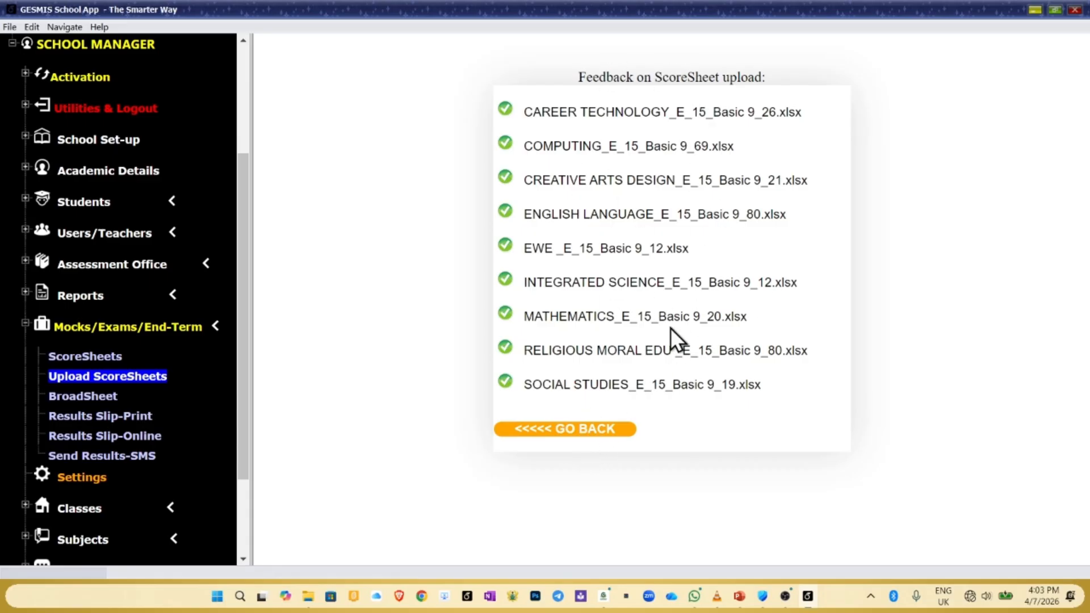
{"action": "left_click", "coordinate": [597, 434]}
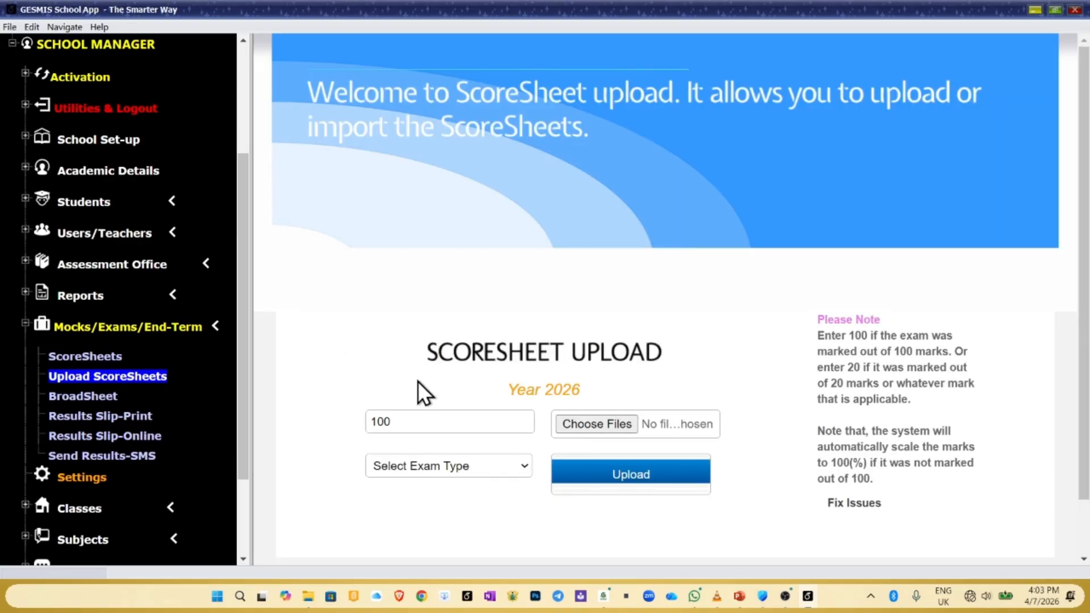
Step: Open the exam broadsheet form and enter year 2026 and exam number 15
{"action": "left_click", "coordinate": [92, 400]}
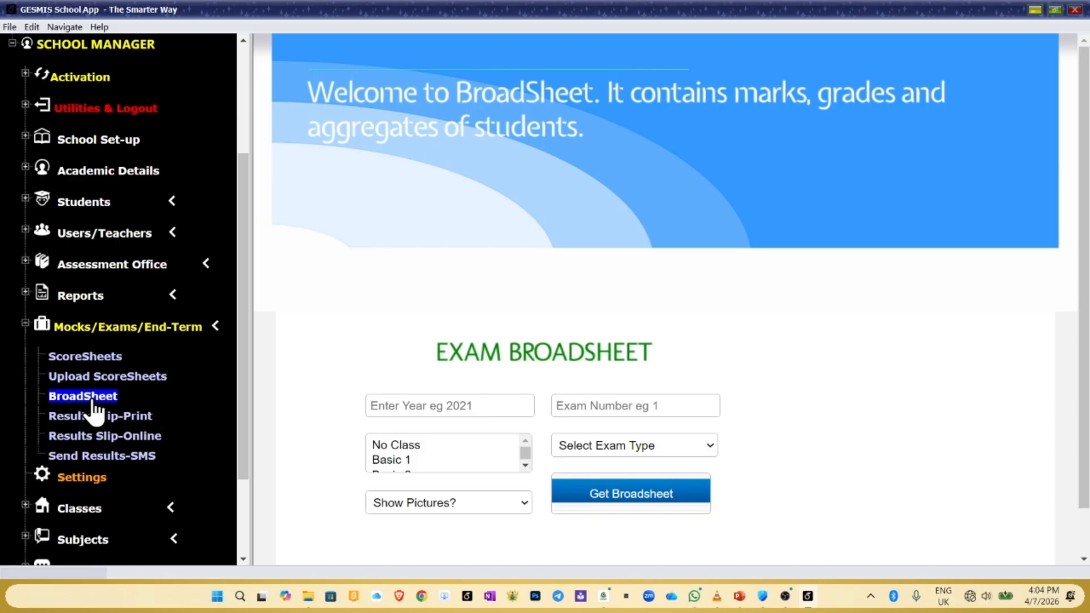
{"action": "left_click", "coordinate": [446, 406]}
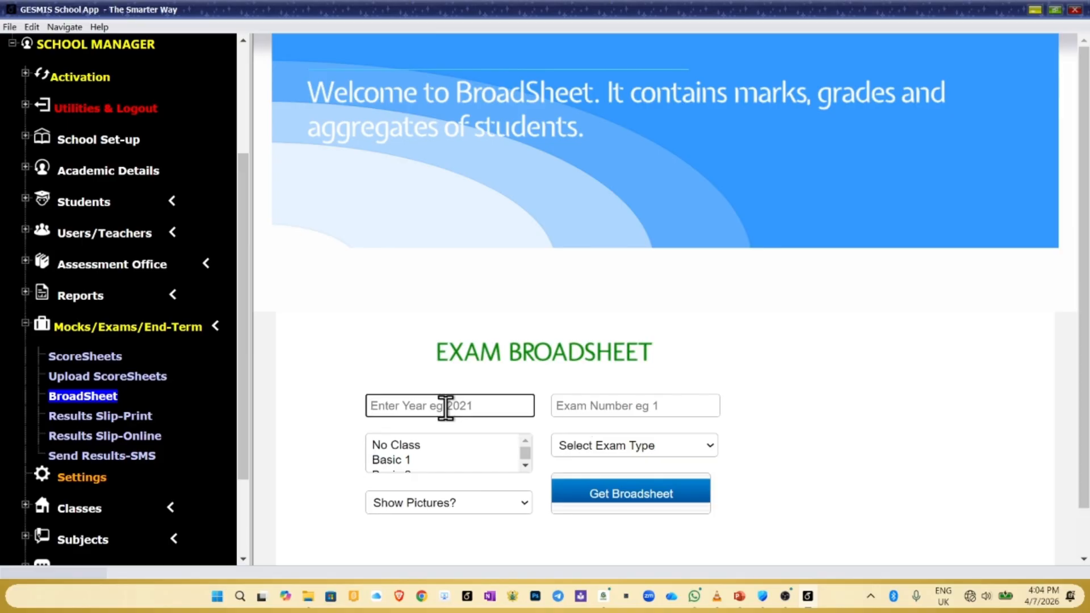
{"action": "type", "text": "20"}
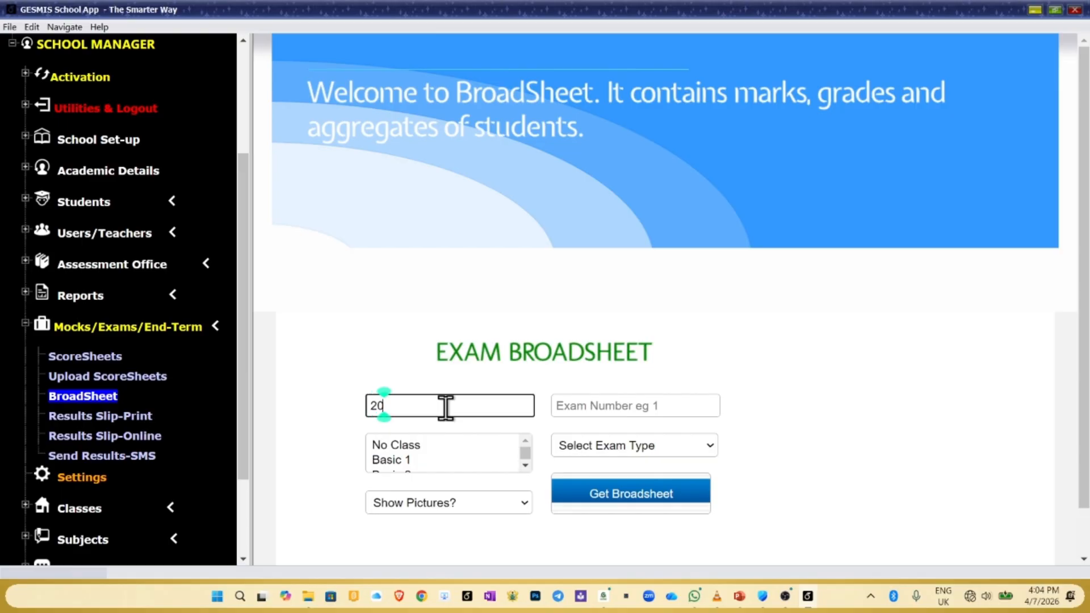
{"action": "type", "text": "26"}
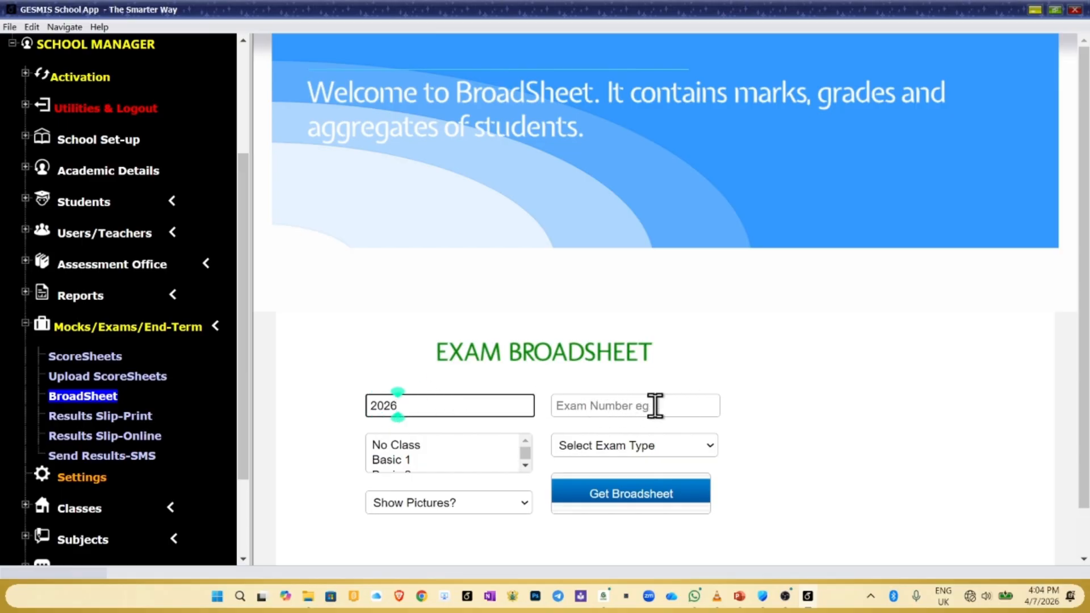
{"action": "left_click", "coordinate": [636, 405]}
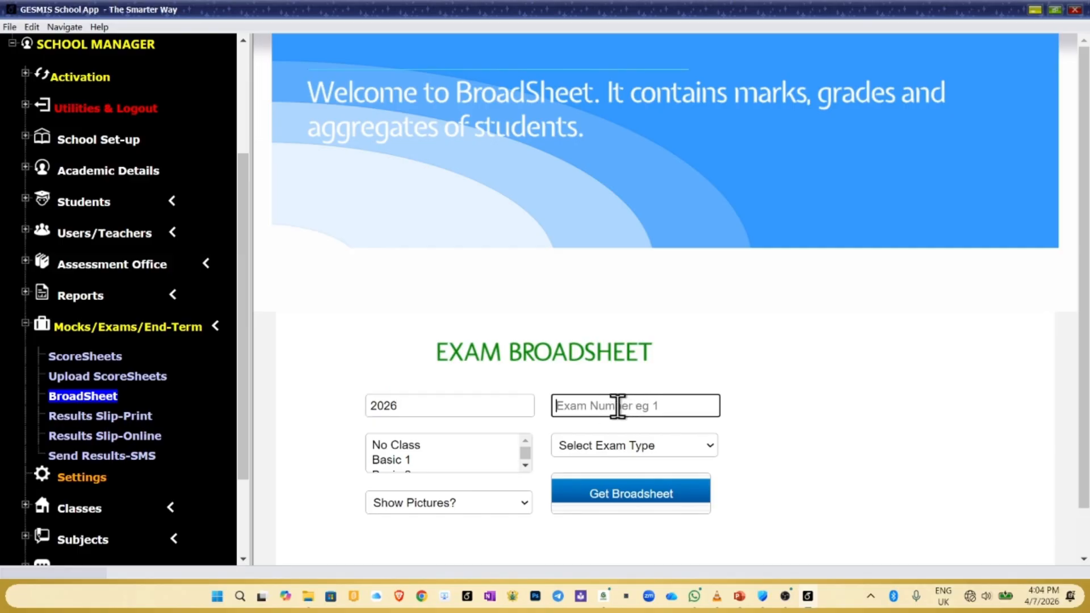
{"action": "type", "text": "15"}
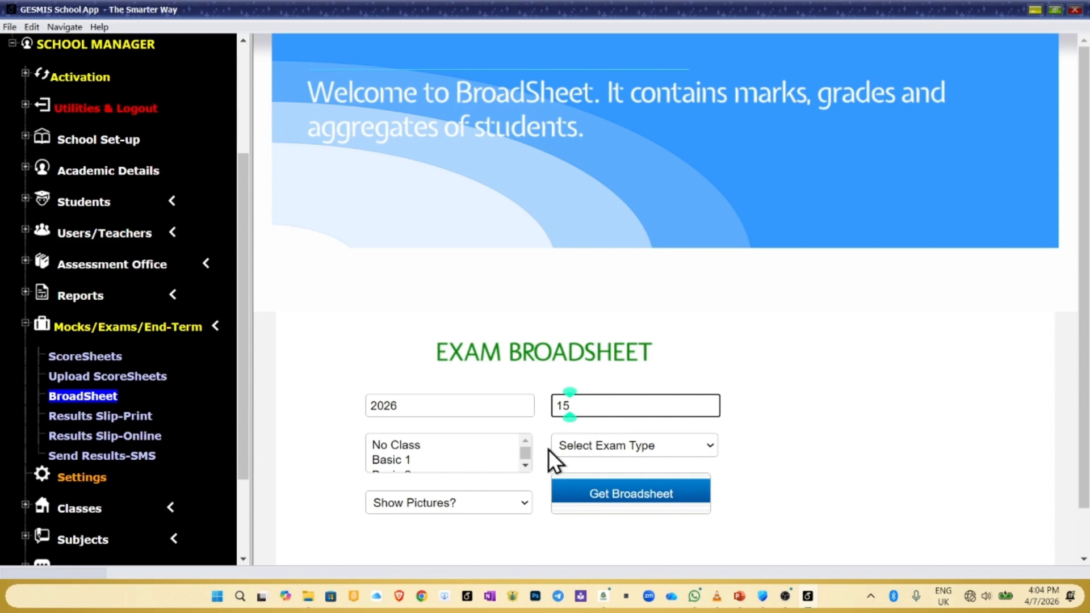
Step: Set the broadsheet's class to Basic 9, its pictures option to No and its exam type to BECE MOCK
{"action": "left_click_drag", "start_coordinate": [524, 464], "coordinate": [524, 464]}
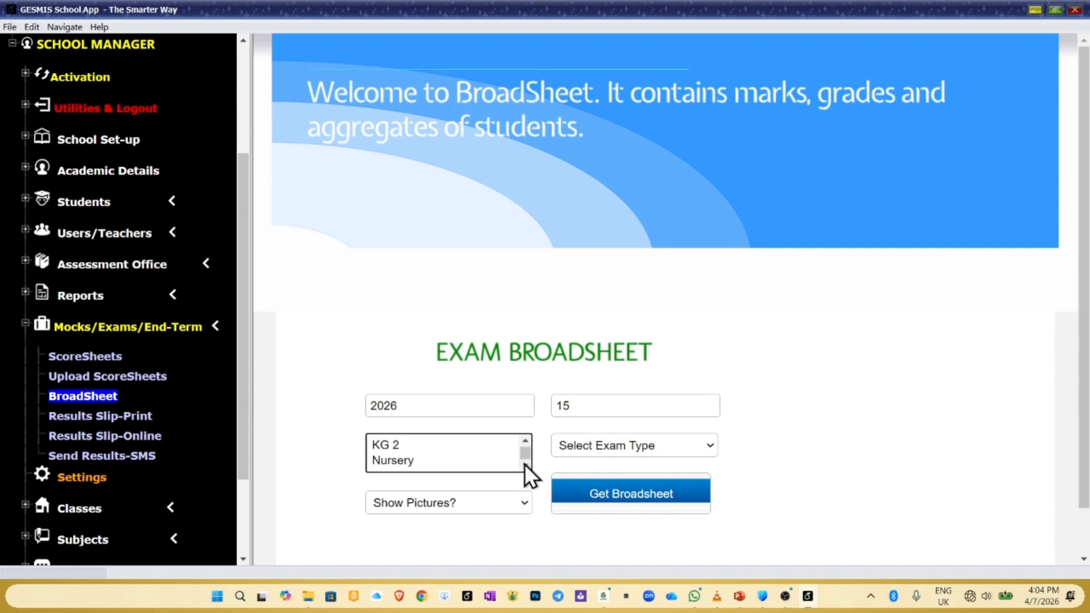
{"action": "left_click", "coordinate": [525, 440]}
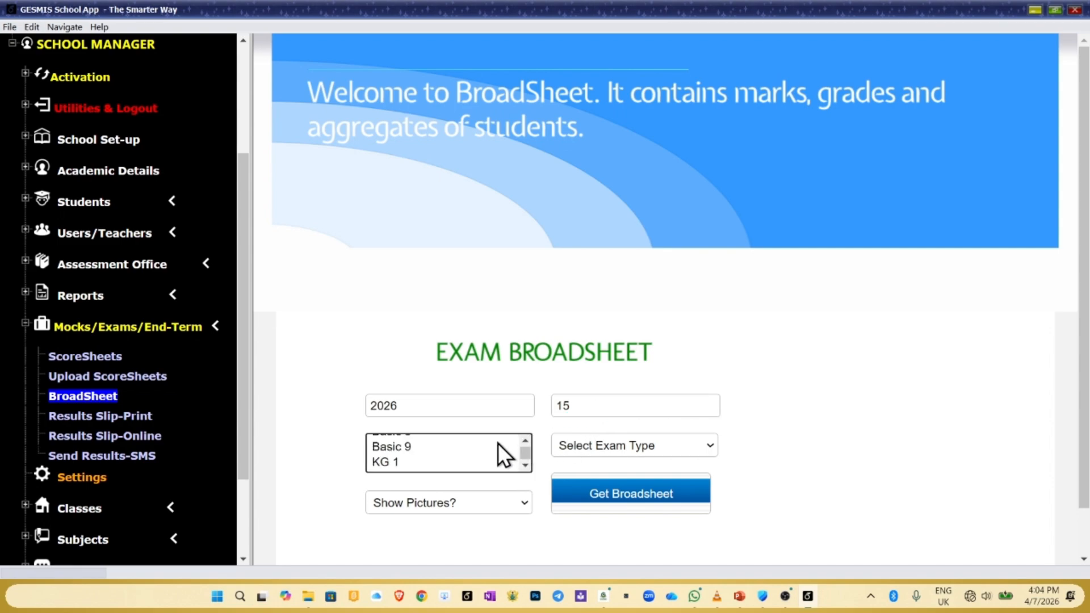
{"action": "left_click", "coordinate": [390, 446]}
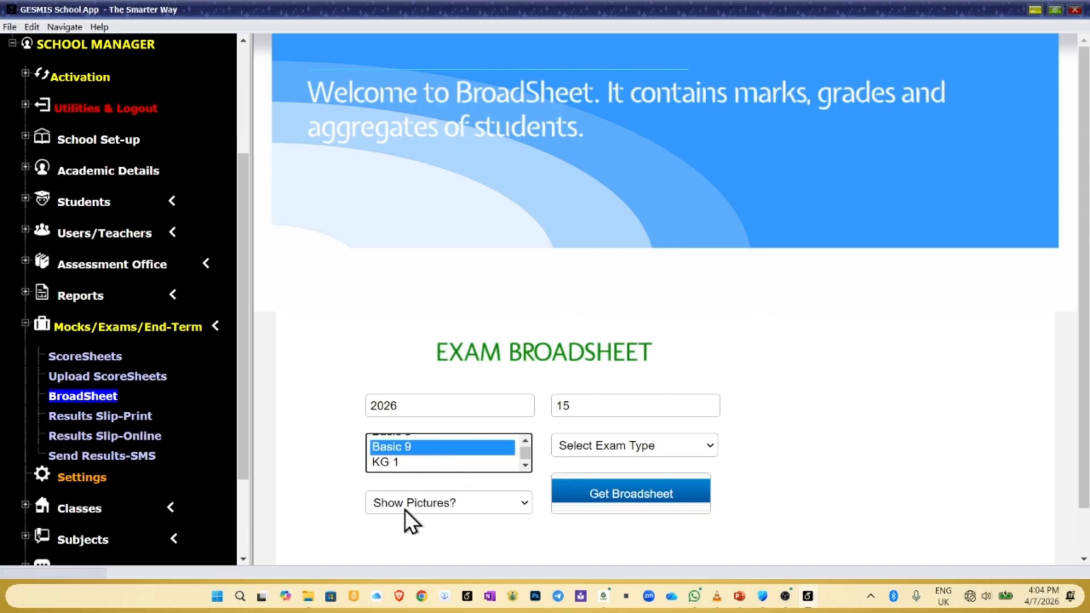
{"action": "left_click", "coordinate": [522, 502]}
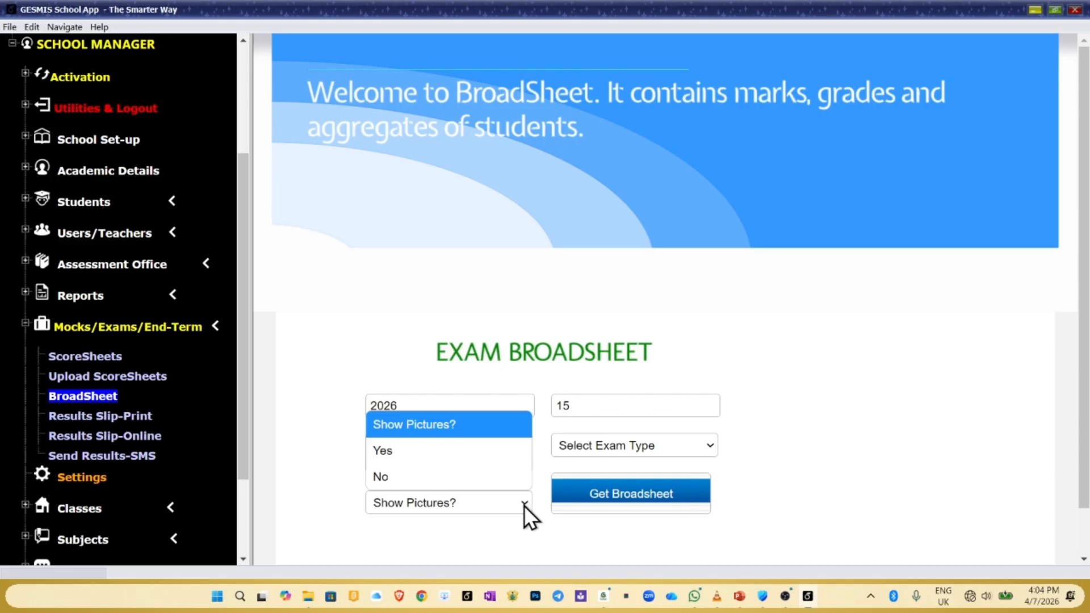
{"action": "left_click", "coordinate": [382, 477]}
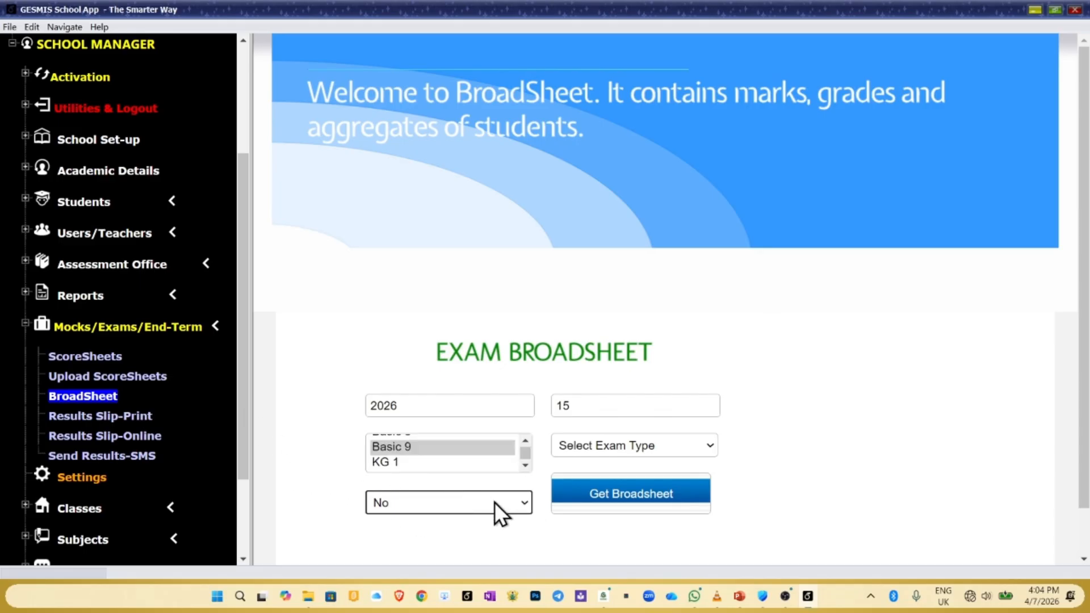
{"action": "left_click", "coordinate": [706, 447]}
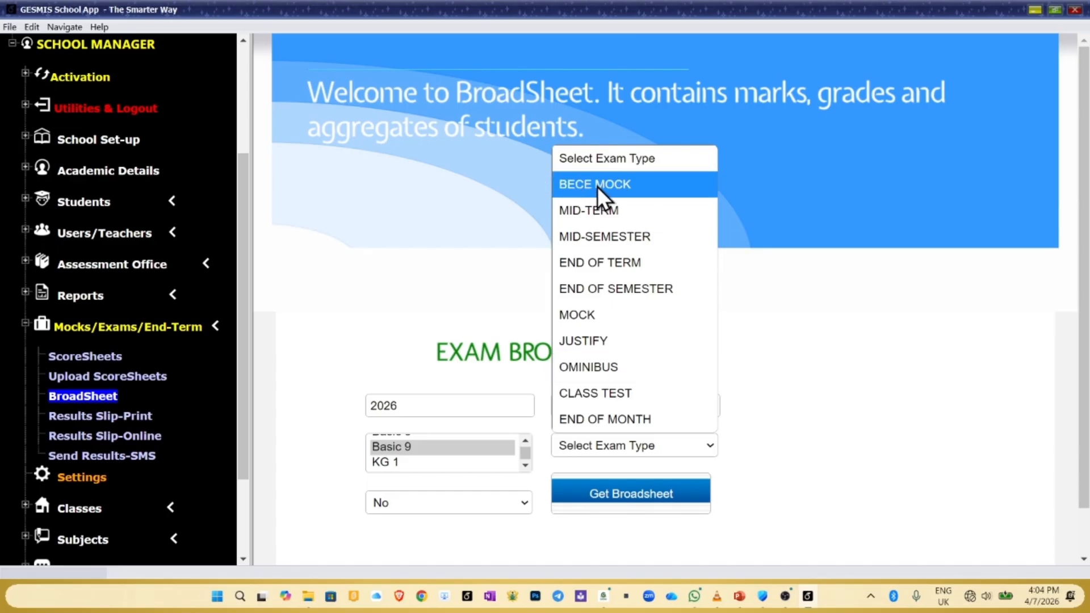
{"action": "left_click", "coordinate": [614, 185]}
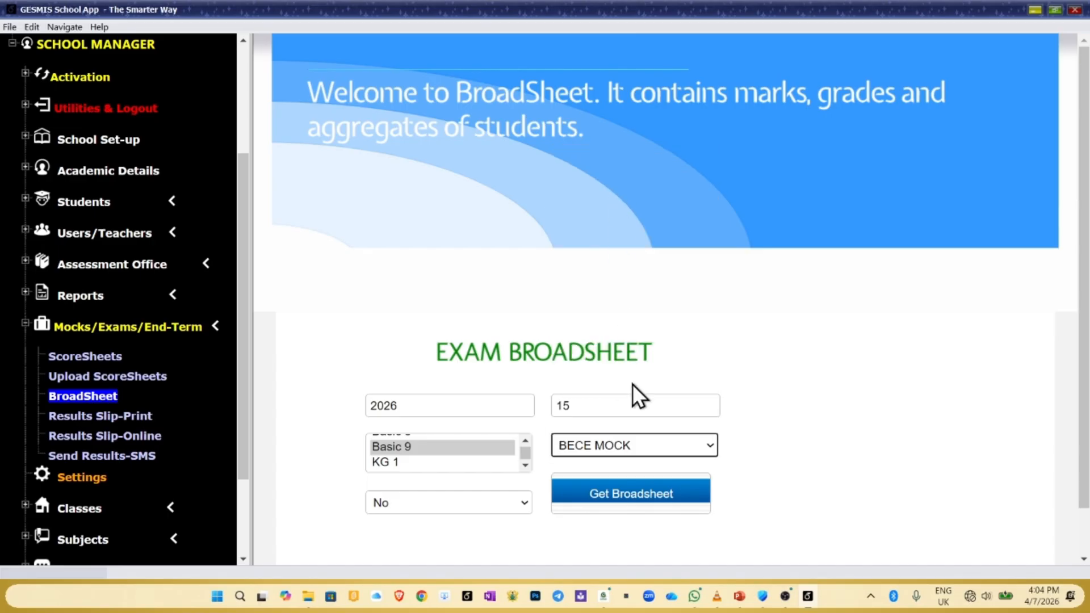
Step: Generate the broadsheet and save it as Basic 9_Exam_BroadSheet15.xlsx in the Basic 9 scoresheets folder
{"action": "left_click", "coordinate": [622, 499]}
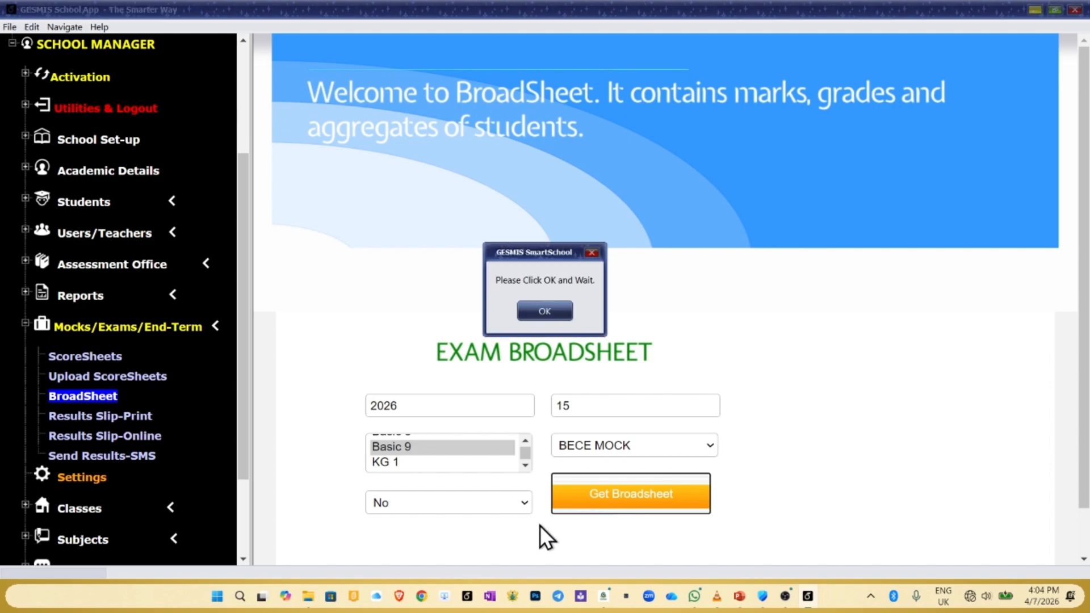
{"action": "left_click", "coordinate": [540, 314]}
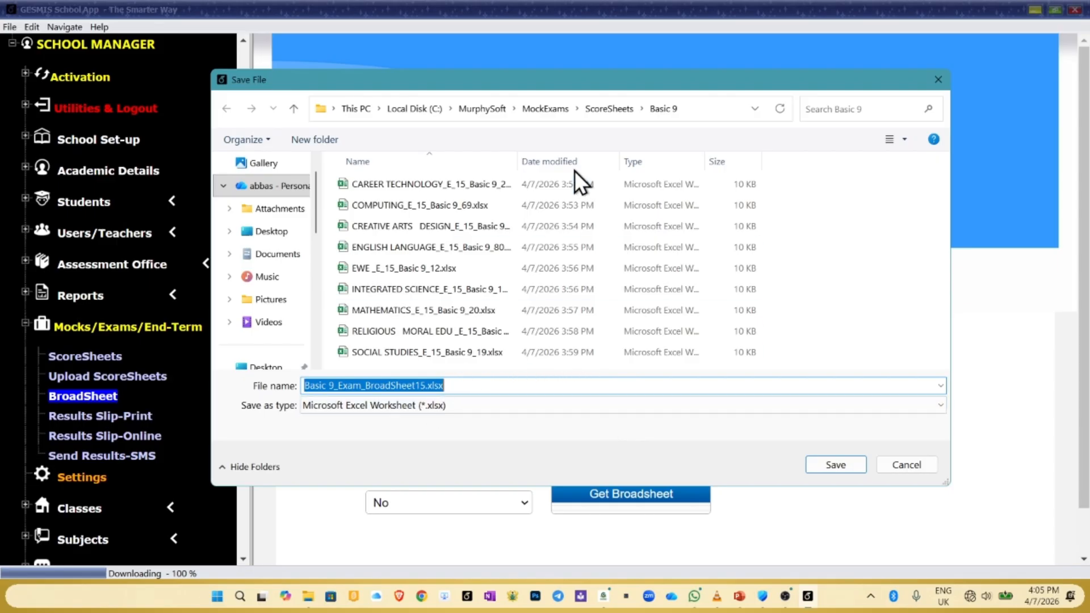
{"action": "mouse_move", "coordinate": [597, 84]}
{"action": "left_mouse_down"}
{"action": "mouse_move", "coordinate": [595, 70]}
{"action": "mouse_move", "coordinate": [610, 66]}
{"action": "left_mouse_up"}
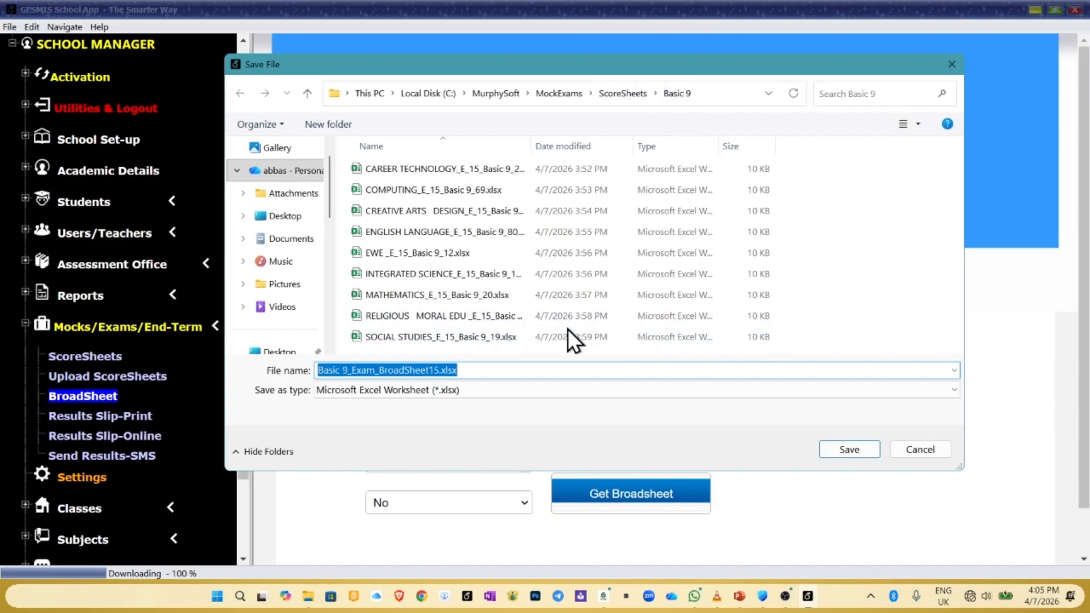
{"action": "left_click", "coordinate": [850, 449]}
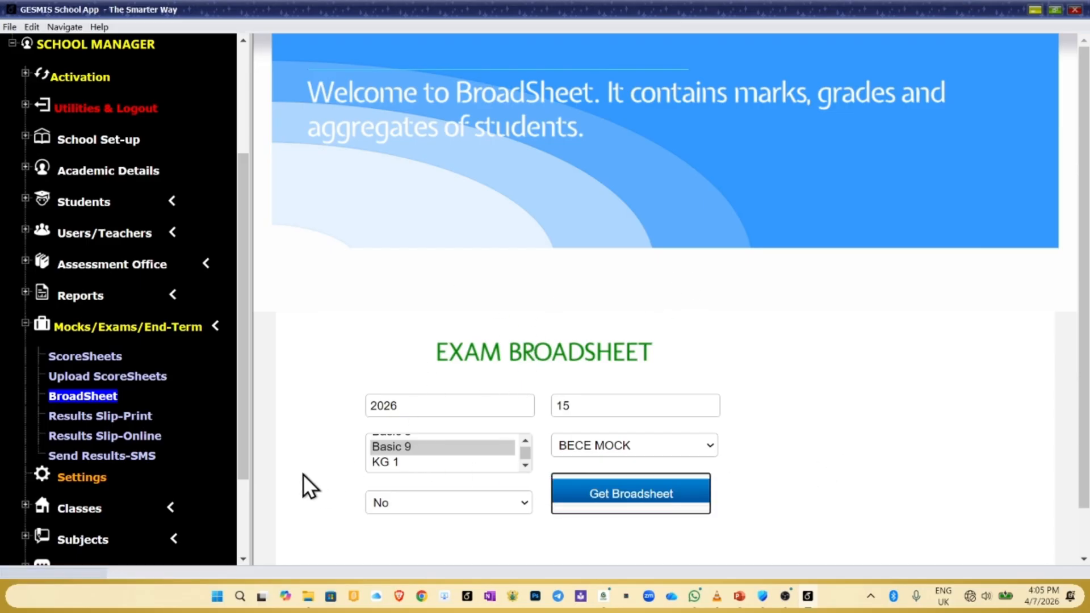
Step: Switch to File Explorer and open Basic 9Exam_BroadSheet15.xlsx from the folder MurphySoft, MockExams, BroadSheet on Local Disk (C:)
{"action": "left_click", "coordinate": [307, 597]}
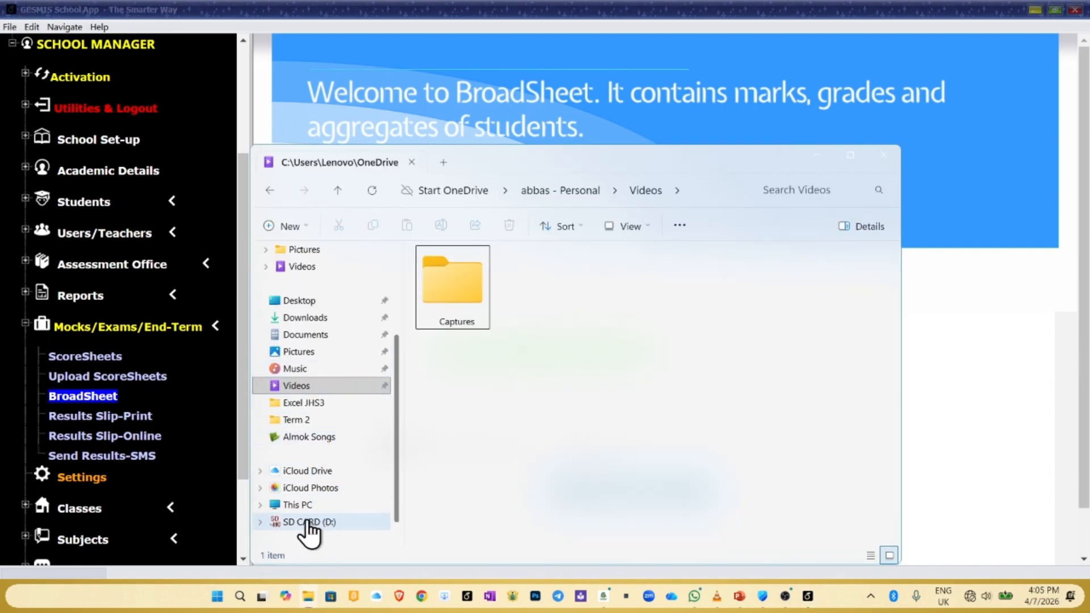
{"action": "left_click", "coordinate": [300, 505]}
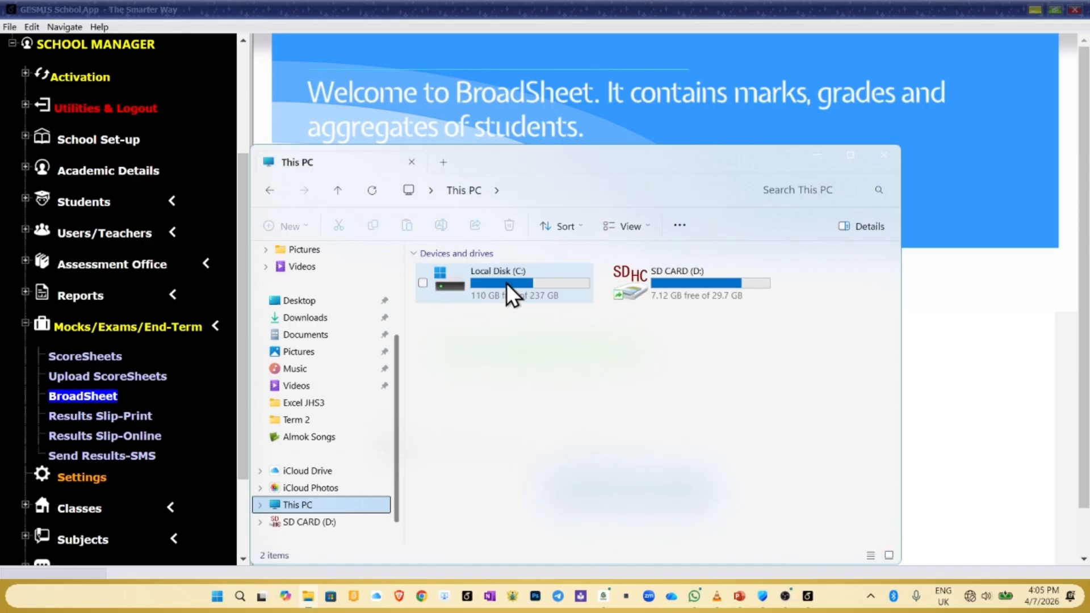
{"action": "double_click", "coordinate": [507, 283]}
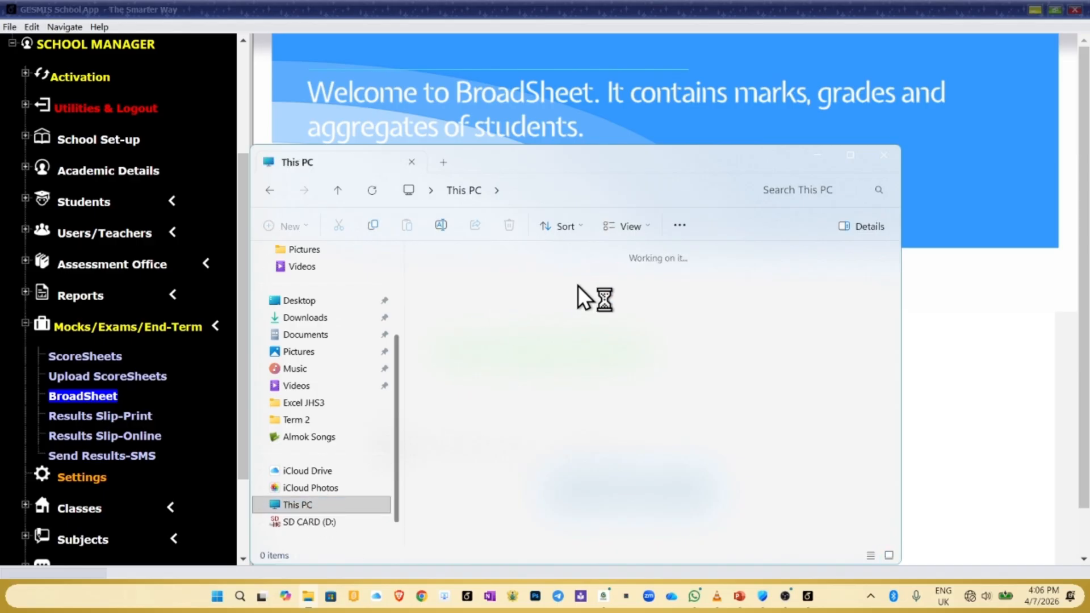
{"action": "left_click_drag", "start_coordinate": [629, 158], "coordinate": [646, 111]}
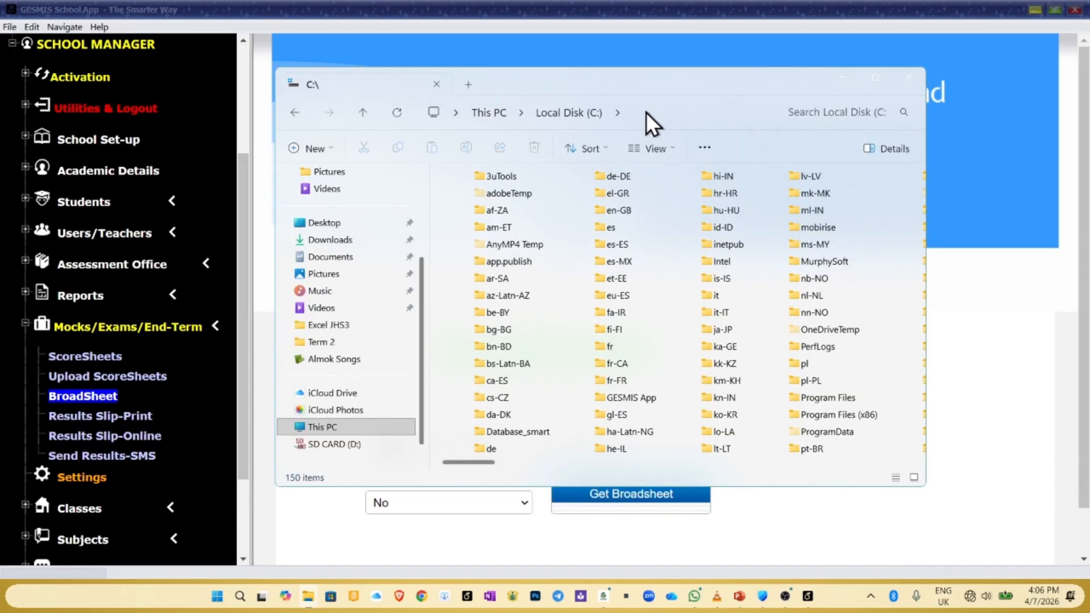
{"action": "left_click", "coordinate": [821, 261]}
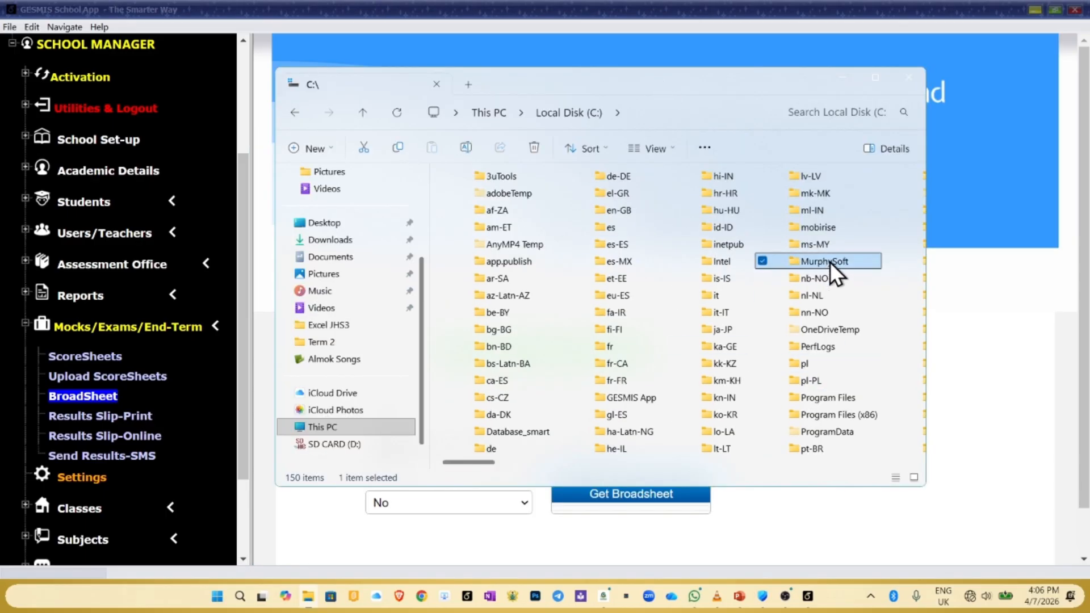
{"action": "double_click", "coordinate": [830, 261]}
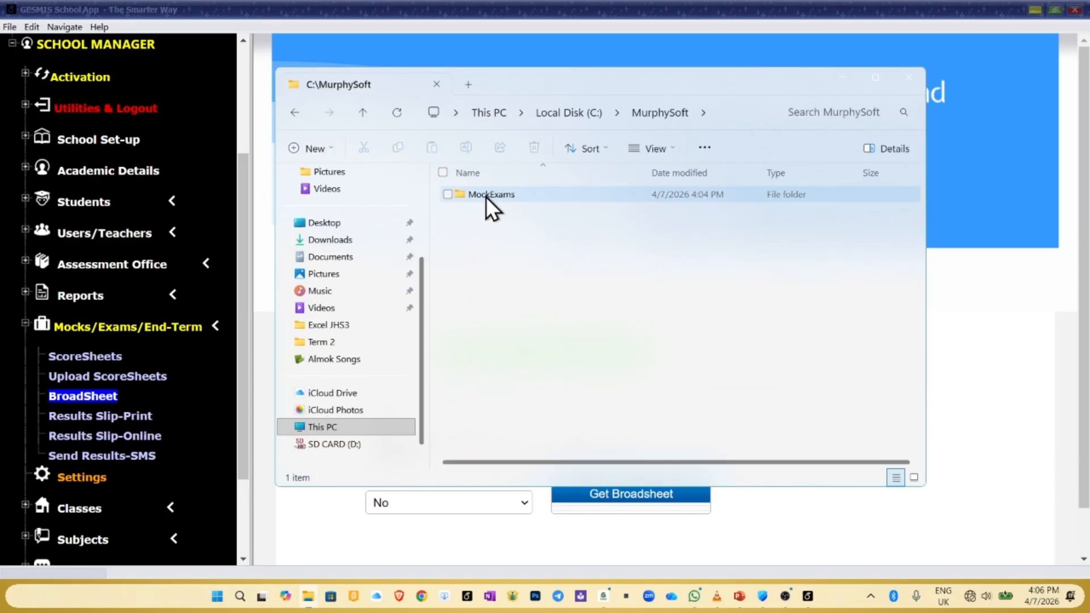
{"action": "double_click", "coordinate": [509, 195]}
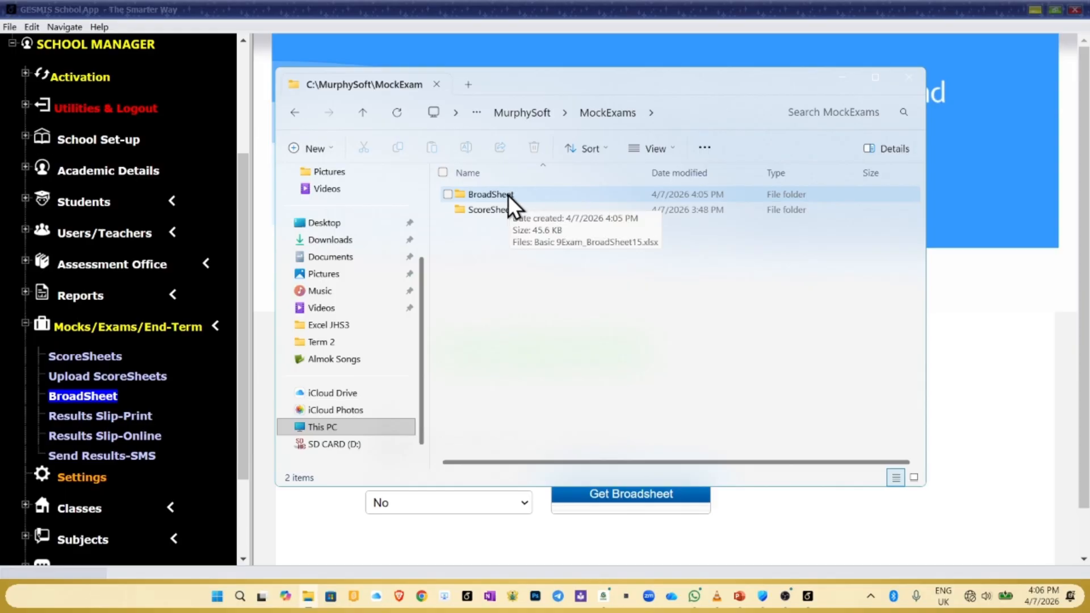
{"action": "double_click", "coordinate": [509, 196]}
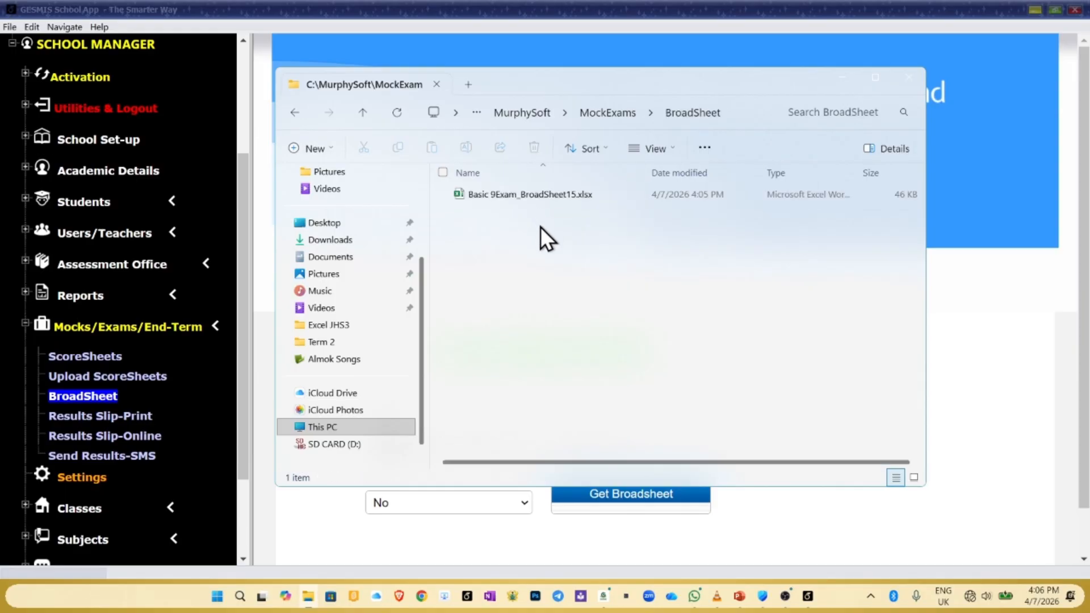
{"action": "left_click", "coordinate": [535, 195]}
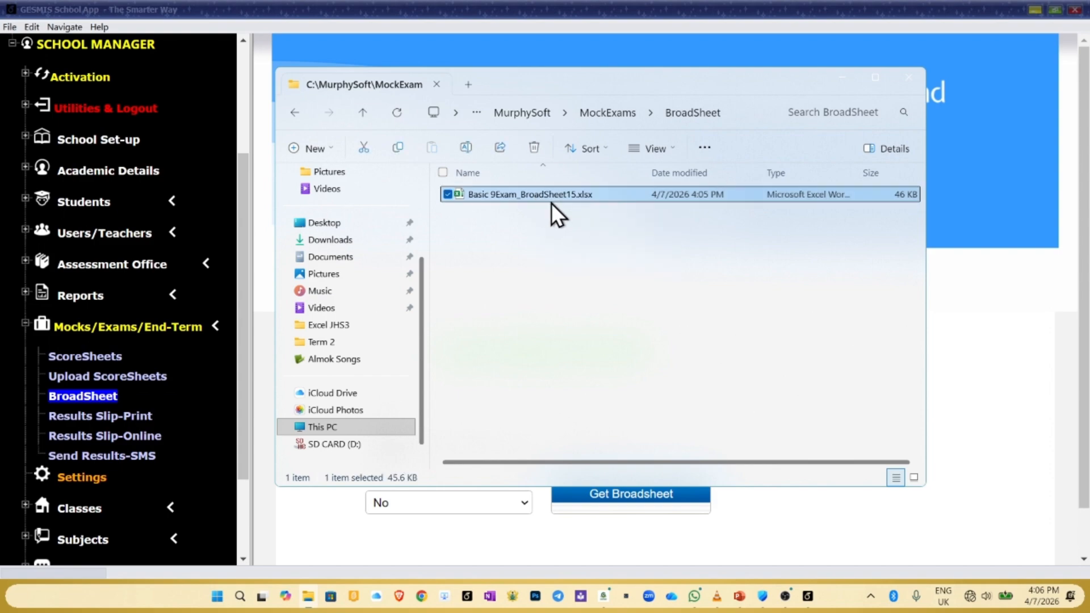
{"action": "double_click", "coordinate": [550, 201]}
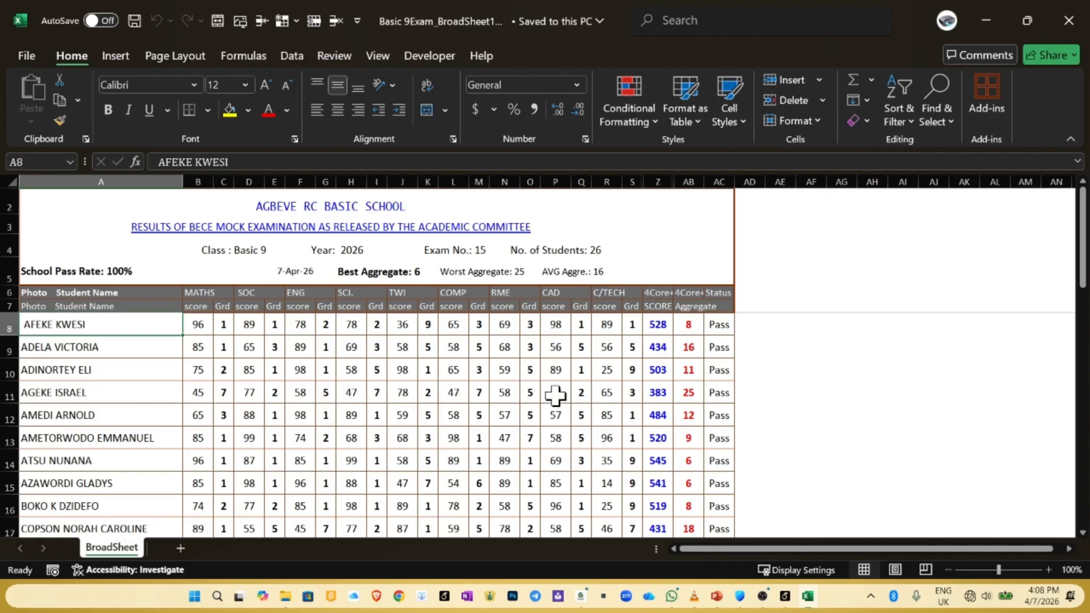
Step: Look over the broadsheet's student results and collapse the ribbon to make room for more rows
{"action": "scroll", "coordinate": [555, 397], "scroll_direction": "down", "scroll_amount": 1}
{"action": "scroll", "coordinate": [555, 400], "scroll_direction": "up", "scroll_amount": 1}
{"action": "mouse_move", "coordinate": [1082, 284]}
{"action": "left_mouse_down"}
{"action": "mouse_move", "coordinate": [1085, 391]}
{"action": "mouse_move", "coordinate": [1081, 272]}
{"action": "left_mouse_up"}
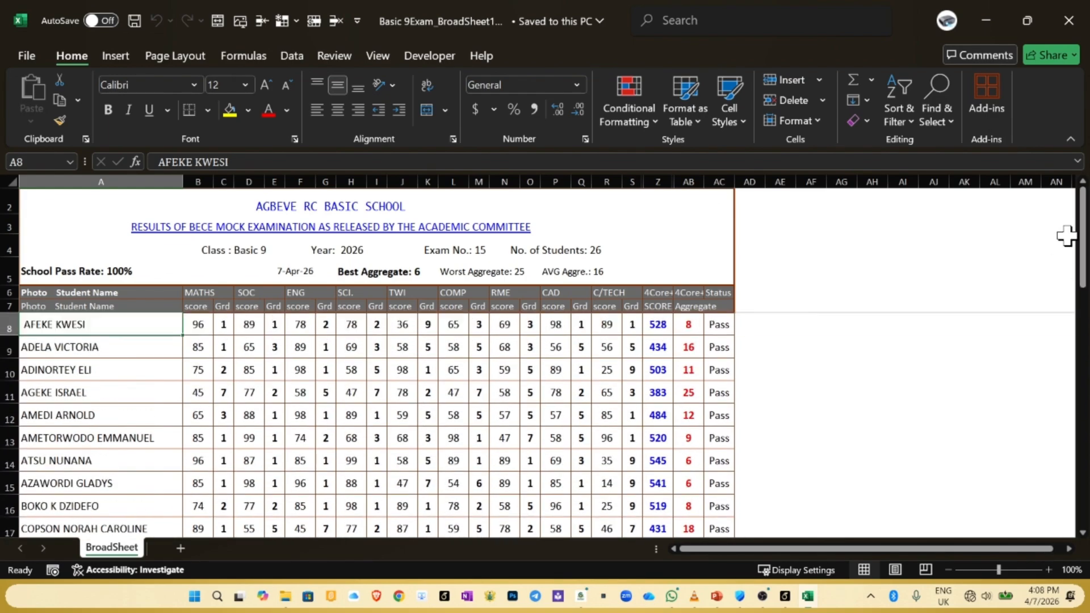
{"action": "left_click", "coordinate": [1070, 139]}
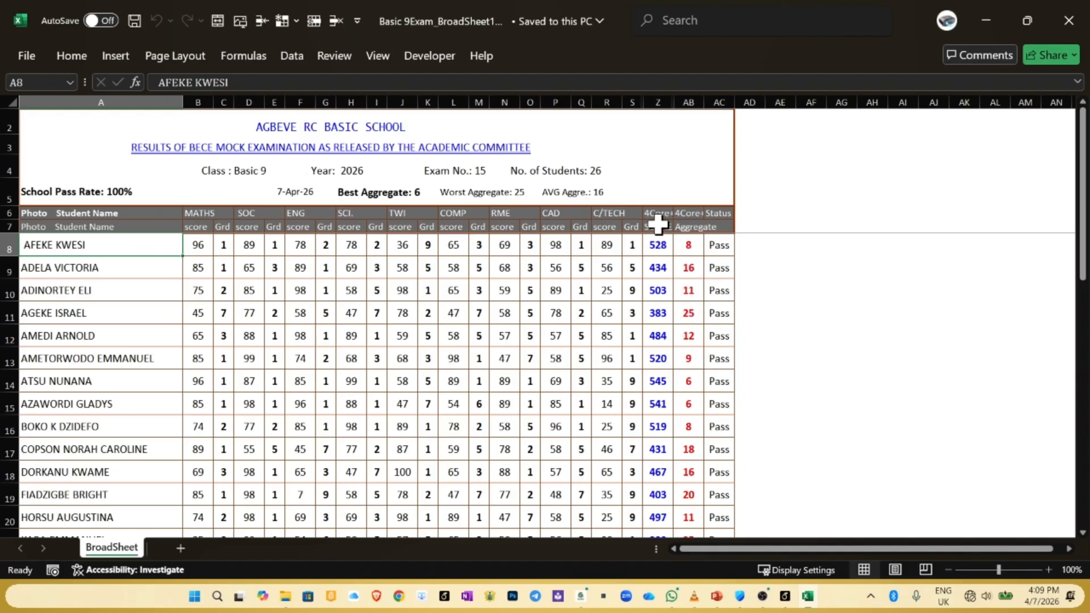
Step: Widen the Status column AC and the scores column Z, and reveal the hidden column AA between Z and AB
{"action": "left_click_drag", "start_coordinate": [782, 115], "coordinate": [782, 116]}
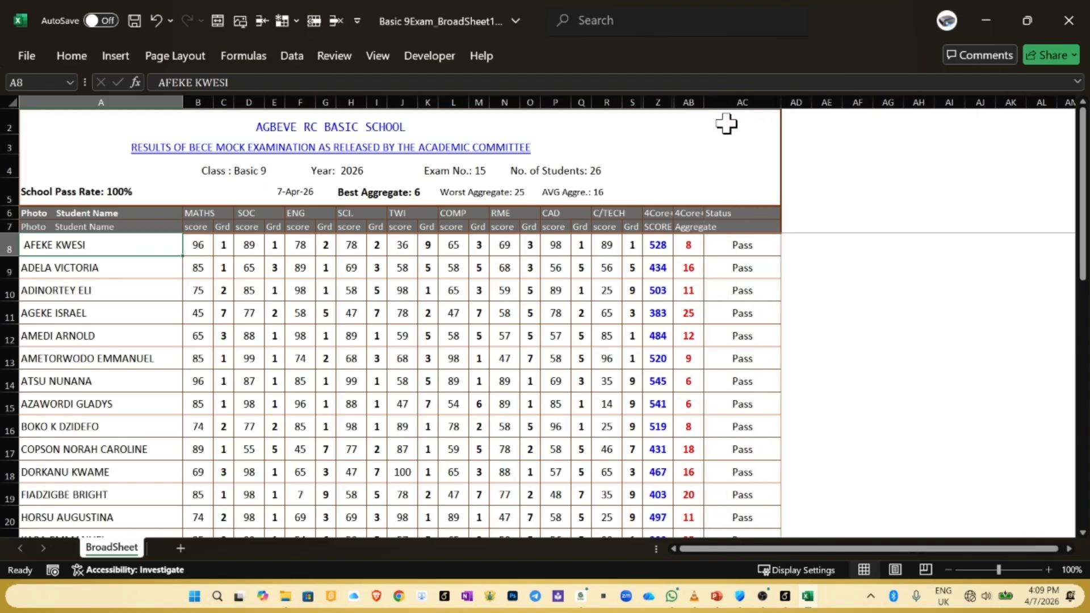
{"action": "left_click_drag", "start_coordinate": [674, 116], "coordinate": [710, 115]}
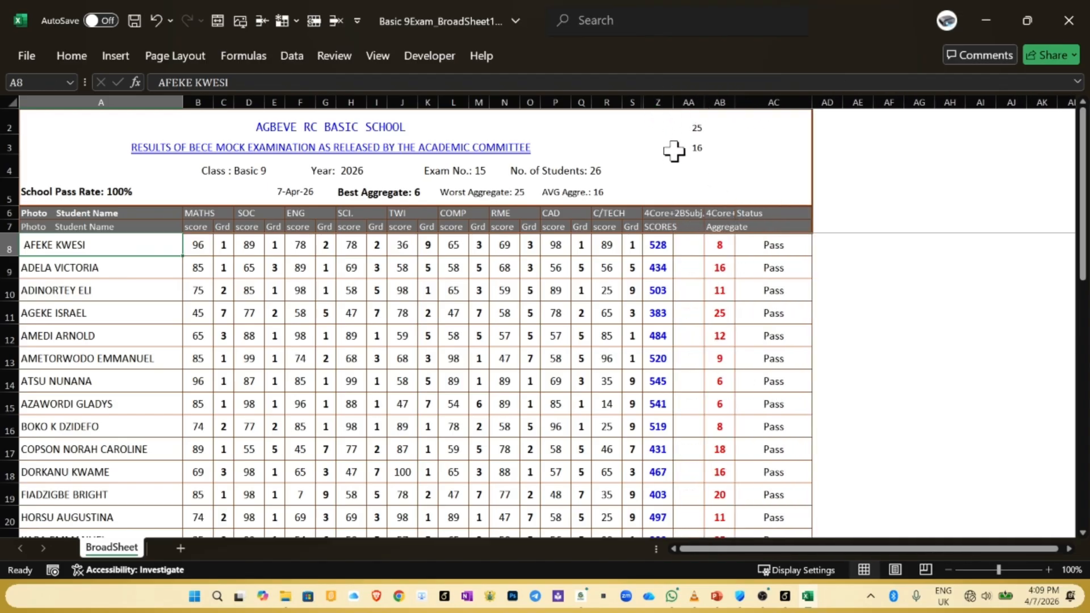
{"action": "left_click_drag", "start_coordinate": [673, 108], "coordinate": [687, 109]}
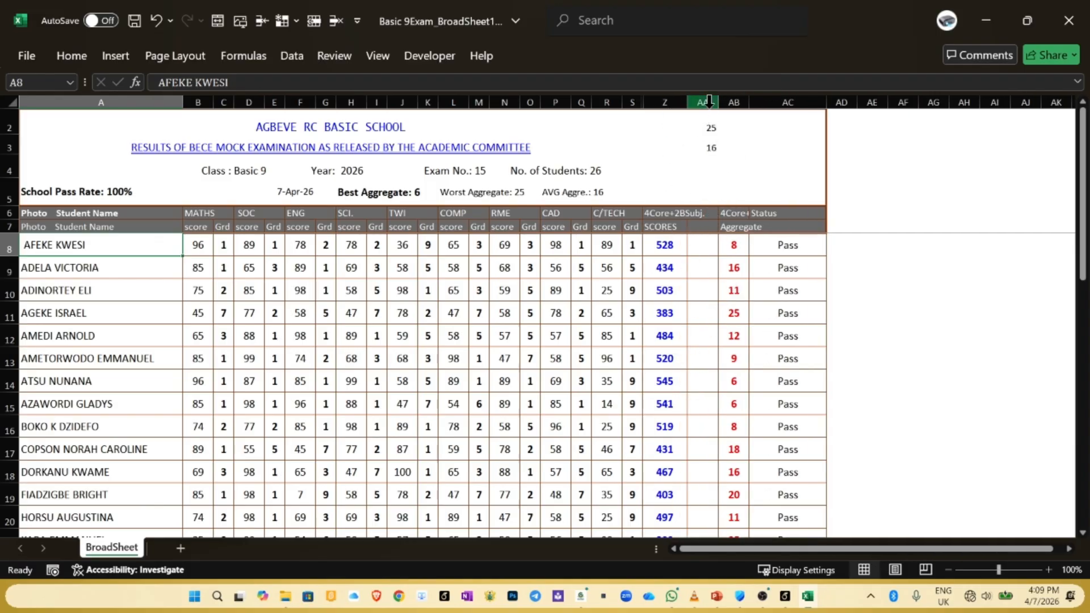
Step: Narrow column AA to a thin sliver and reduce the Status column AC to roughly the width of its heading
{"action": "left_click_drag", "start_coordinate": [714, 102], "coordinate": [691, 103]}
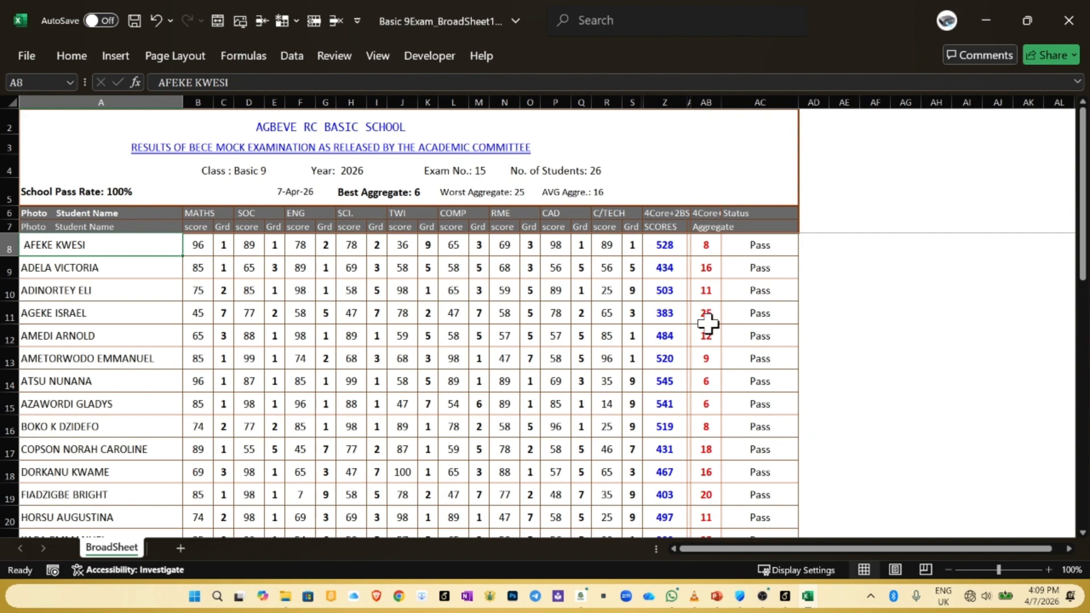
{"action": "left_click", "coordinate": [677, 214]}
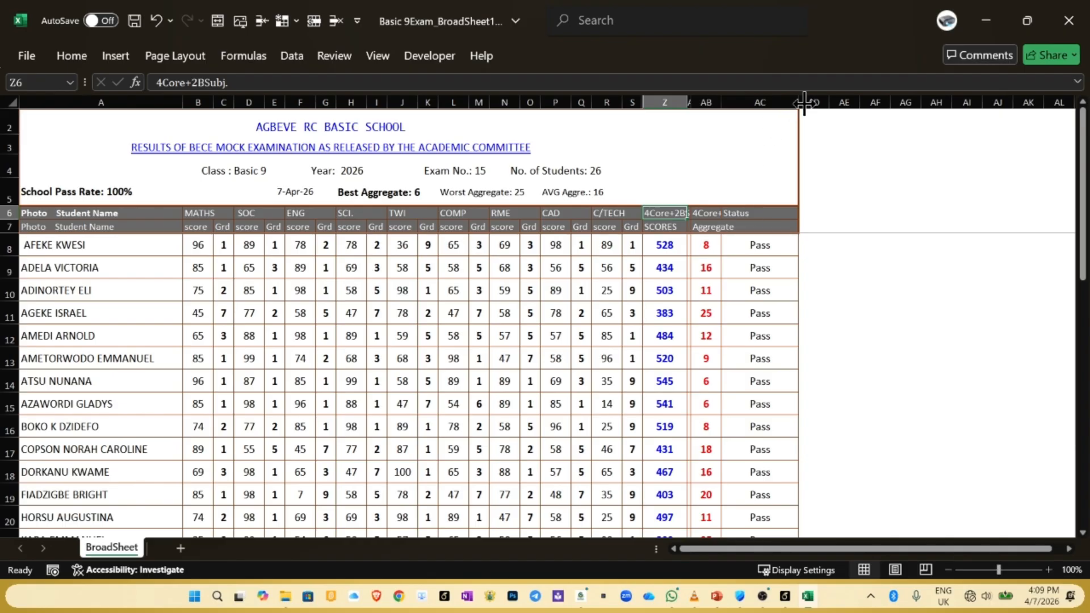
{"action": "left_click_drag", "start_coordinate": [798, 103], "coordinate": [762, 107]}
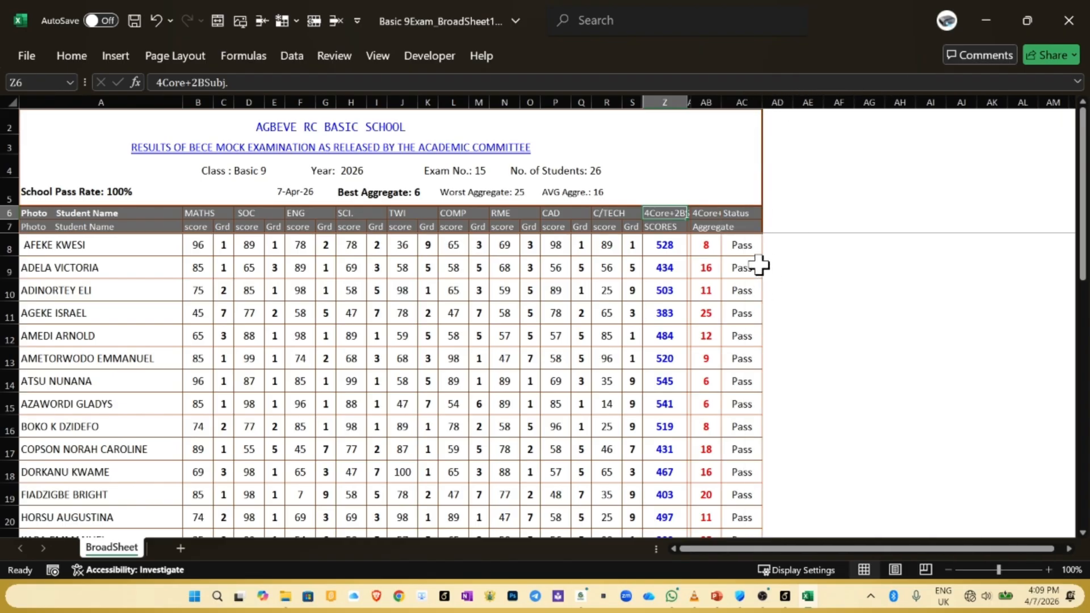
Step: Check the students' Status entries in column AC and look through the broadsheet's full list of results
{"action": "left_click", "coordinate": [743, 290]}
{"action": "left_click", "coordinate": [742, 315]}
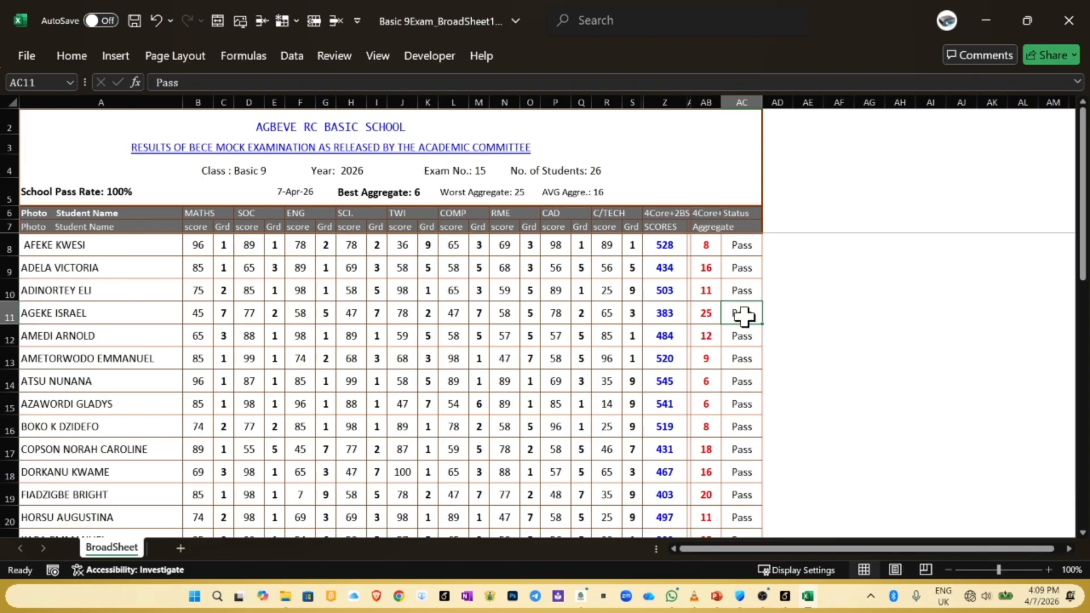
{"action": "left_click", "coordinate": [738, 270]}
{"action": "scroll", "coordinate": [732, 471], "scroll_direction": "down", "scroll_amount": 7}
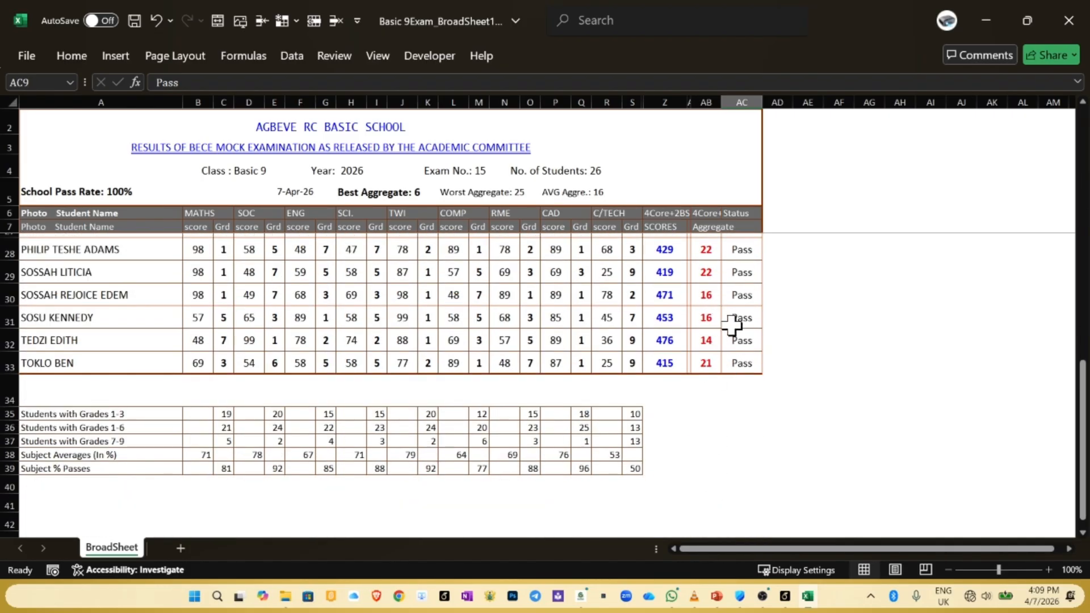
{"action": "scroll", "coordinate": [735, 326], "scroll_direction": "up", "scroll_amount": 4}
{"action": "scroll", "coordinate": [738, 330], "scroll_direction": "up", "scroll_amount": 2}
{"action": "scroll", "coordinate": [735, 338], "scroll_direction": "down", "scroll_amount": 1}
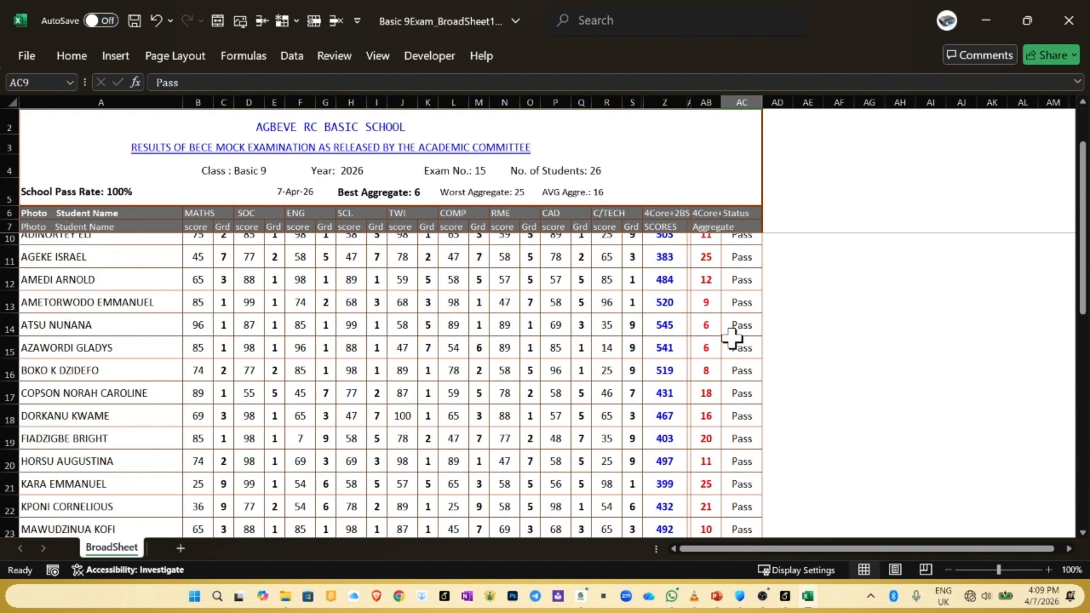
Step: Examine the Students with Grades 1-3 summary row below the results, including the counts for ENG and SCI
{"action": "scroll", "coordinate": [379, 403], "scroll_direction": "down", "scroll_amount": 6}
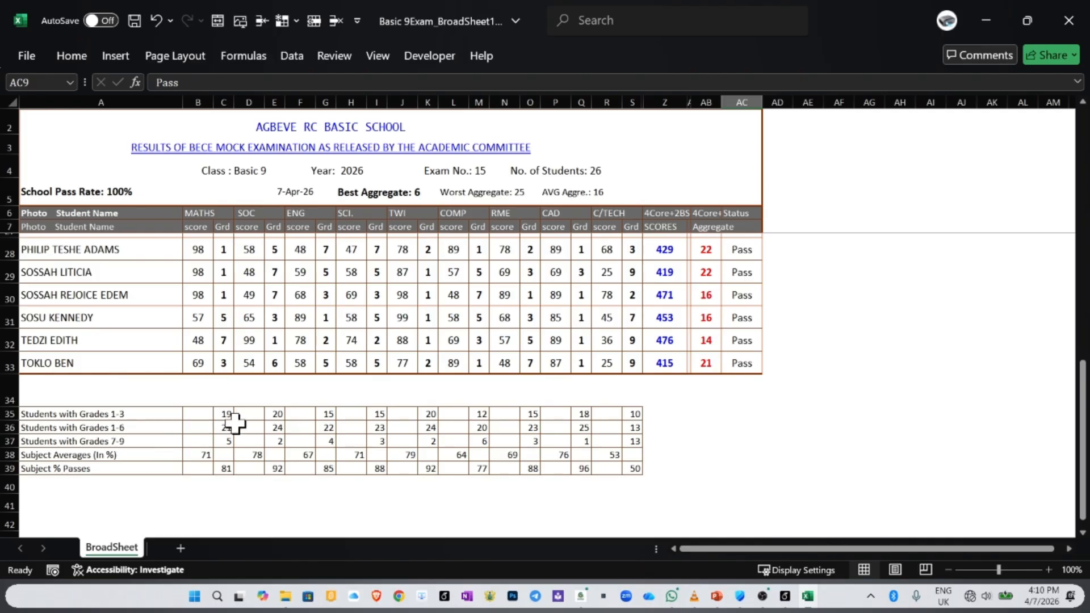
{"action": "left_click", "coordinate": [277, 427]}
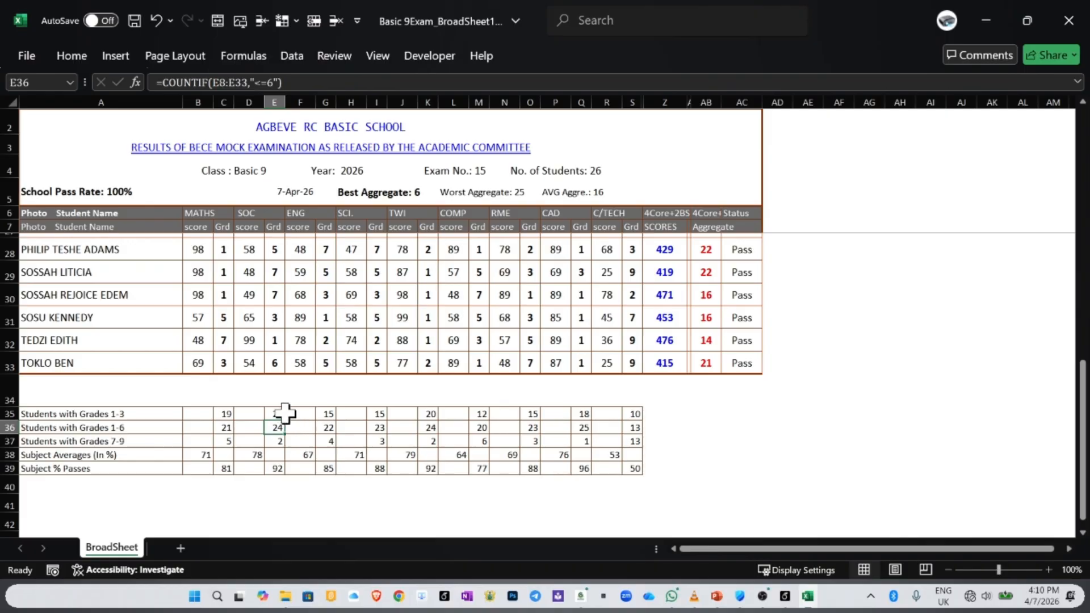
{"action": "left_click", "coordinate": [284, 414]}
{"action": "left_click", "coordinate": [328, 415]}
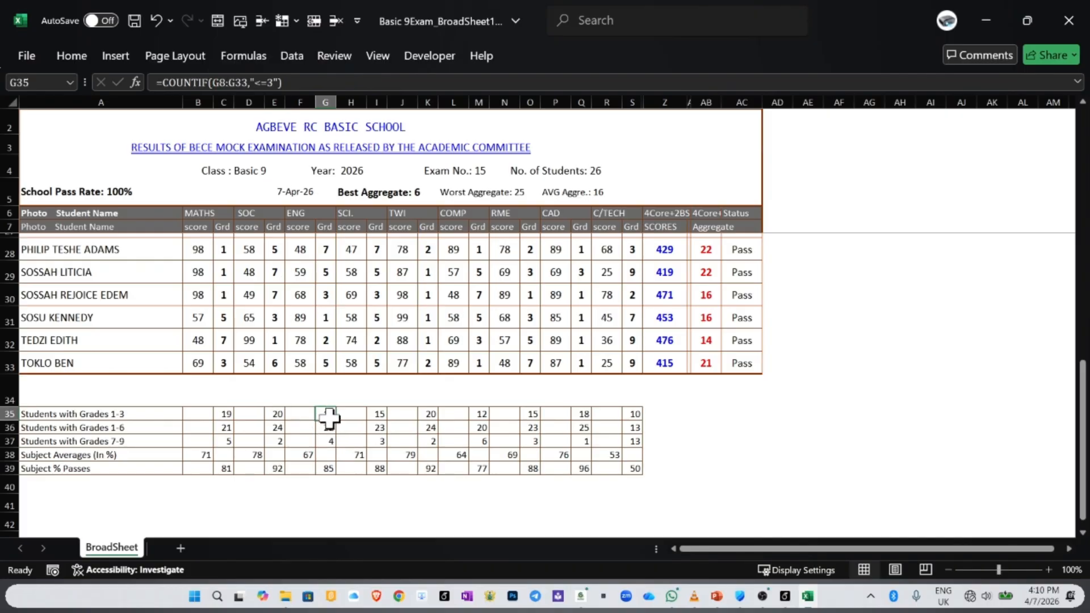
{"action": "left_click", "coordinate": [385, 416]}
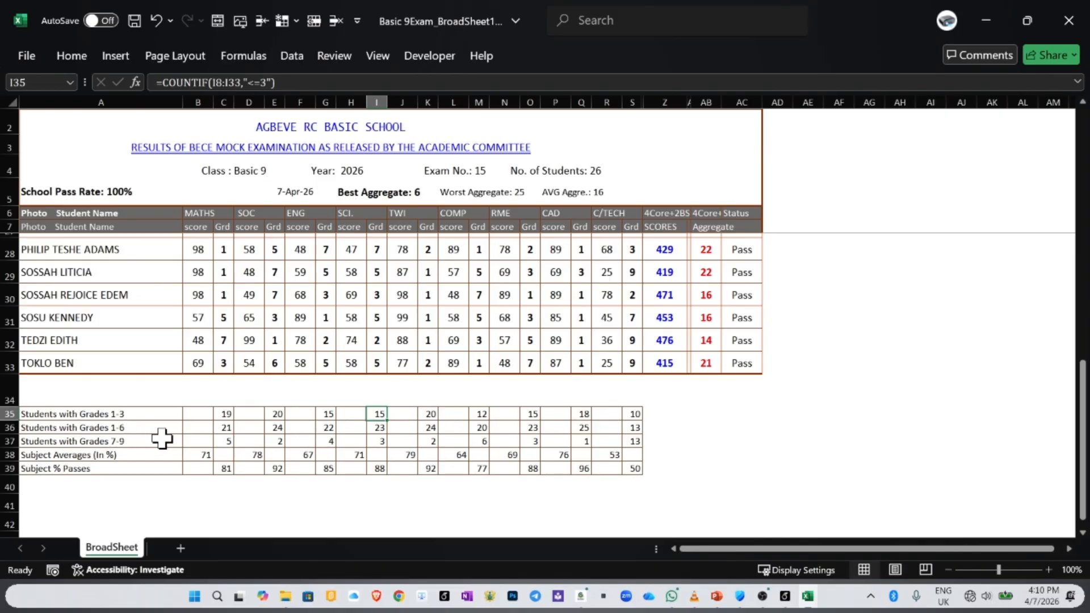
Step: Examine the Students with Grades 1-6 counts subject by subject, from MATHS through C/TECH
{"action": "left_click", "coordinate": [228, 432]}
{"action": "left_click", "coordinate": [275, 432]}
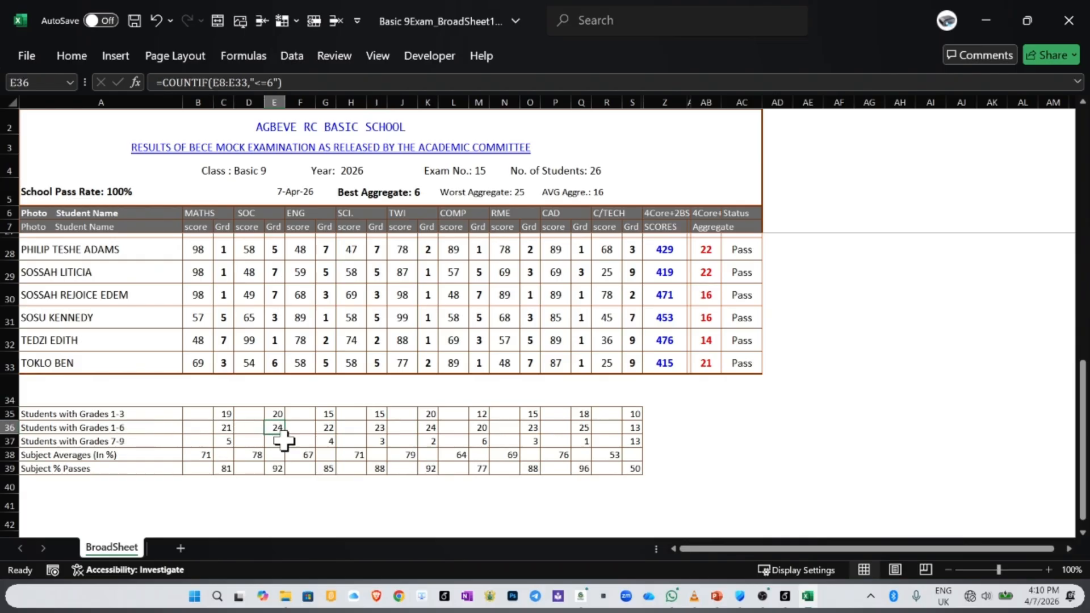
{"action": "left_click", "coordinate": [339, 429]}
{"action": "left_click", "coordinate": [378, 432]}
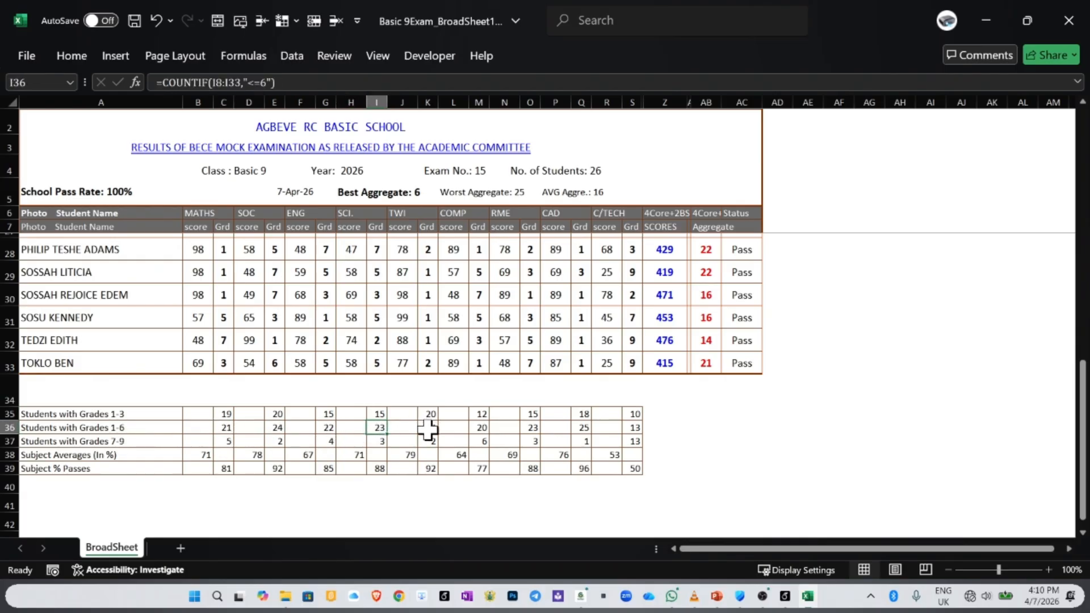
{"action": "left_click", "coordinate": [430, 429]}
{"action": "left_click", "coordinate": [477, 437]}
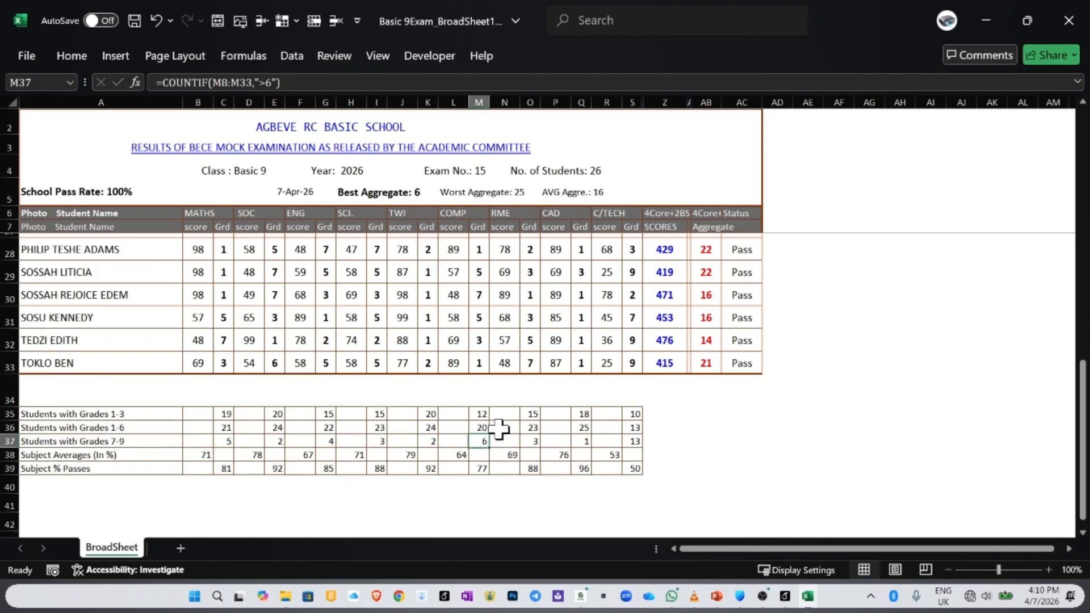
{"action": "left_click", "coordinate": [484, 429]}
{"action": "left_click", "coordinate": [531, 428]}
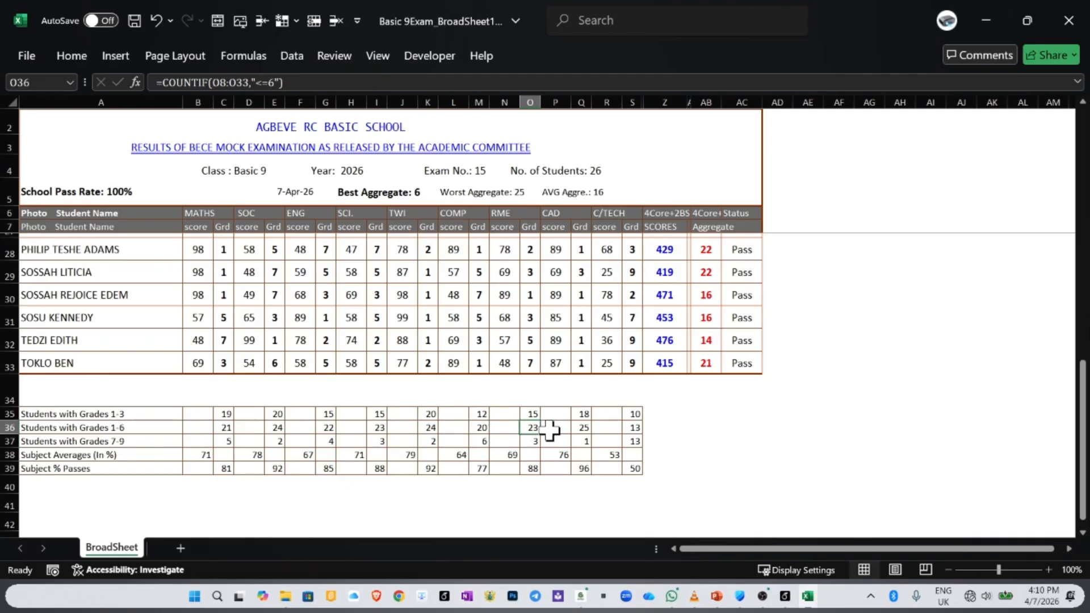
{"action": "left_click", "coordinate": [582, 429]}
{"action": "left_click", "coordinate": [633, 427]}
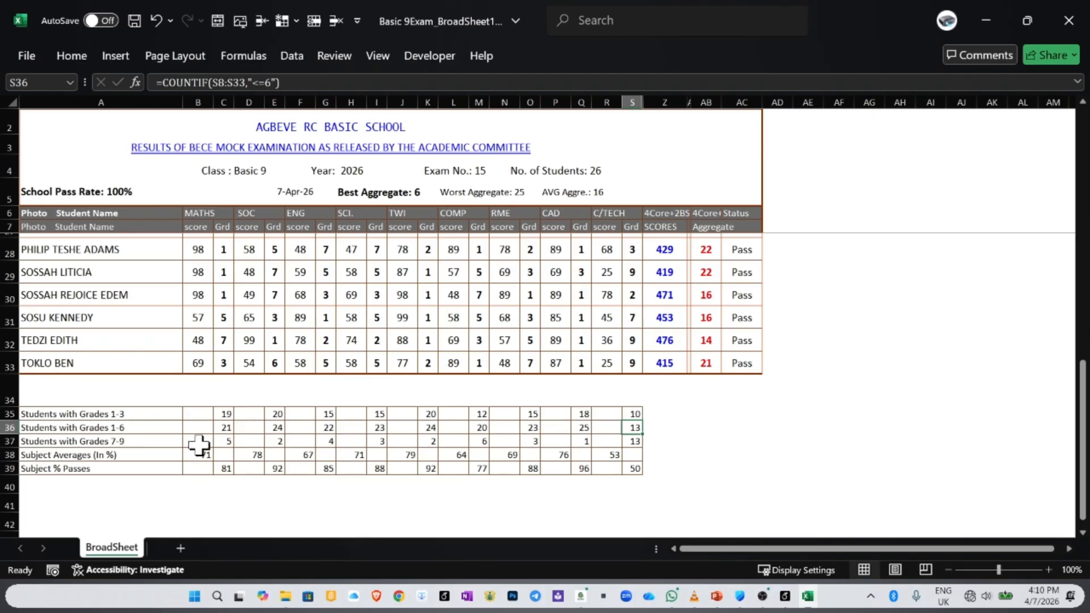
Step: Inspect the MATHS count for Grades 7-9 and the Subject Averages (In %) row across all subjects
{"action": "left_click", "coordinate": [225, 442]}
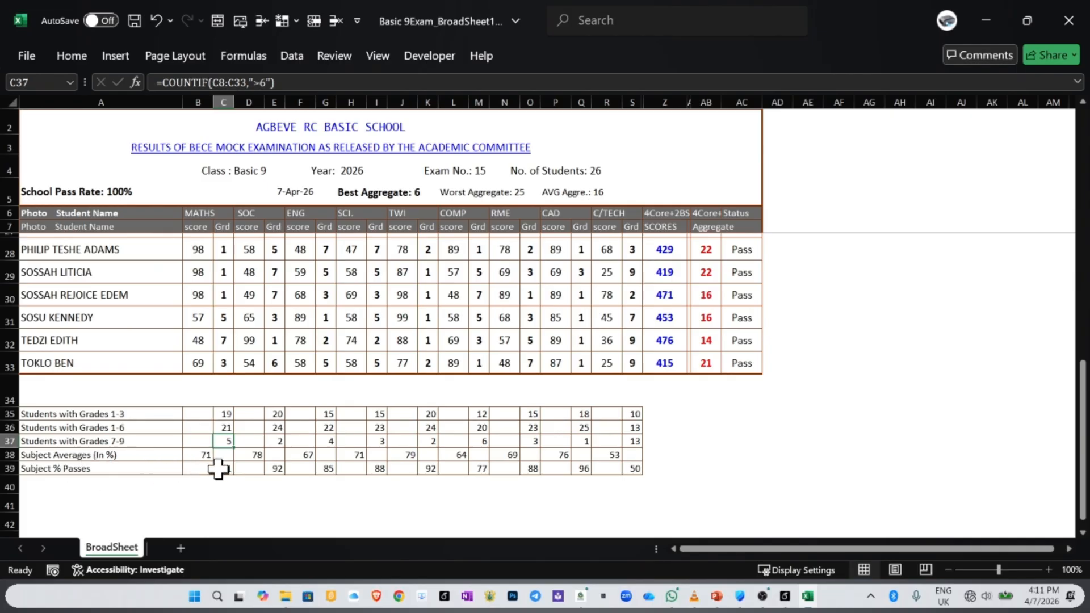
{"action": "left_click", "coordinate": [200, 455]}
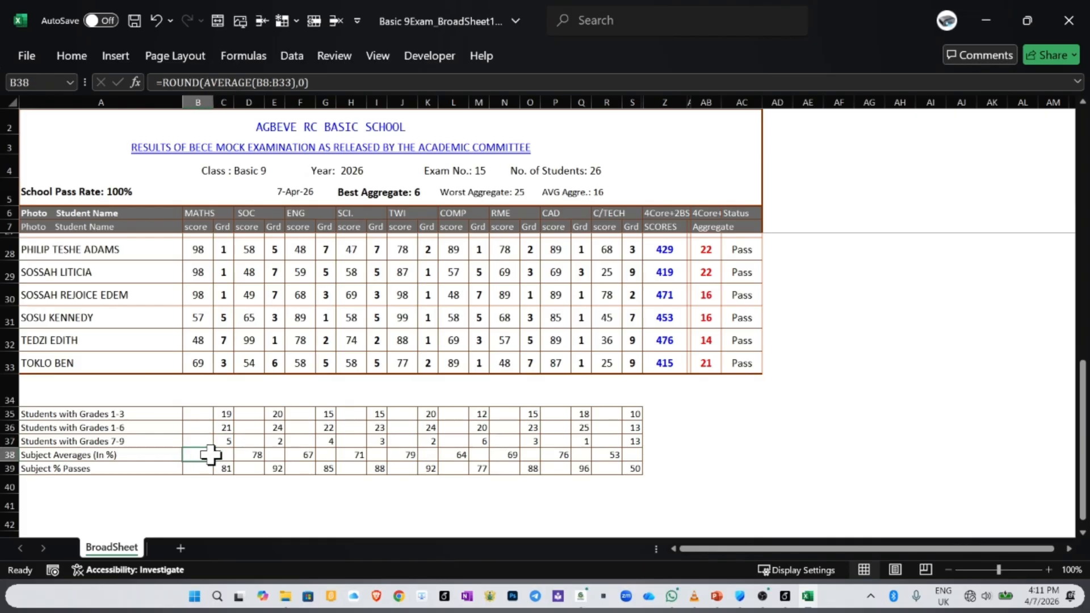
{"action": "left_click", "coordinate": [253, 455]}
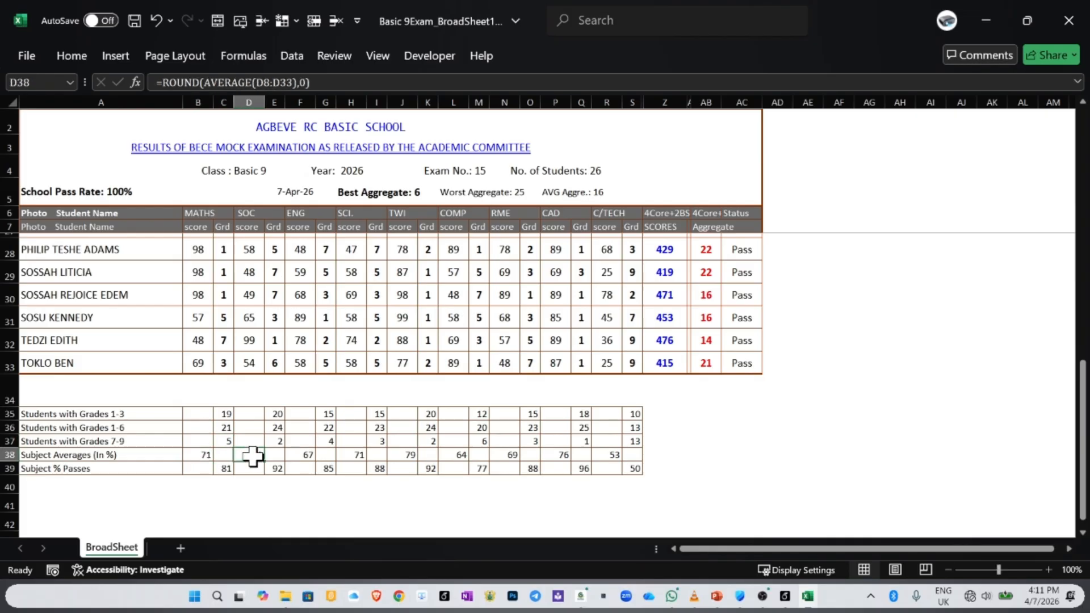
{"action": "left_click", "coordinate": [298, 455]}
{"action": "left_click", "coordinate": [358, 456]}
{"action": "left_click", "coordinate": [410, 455]}
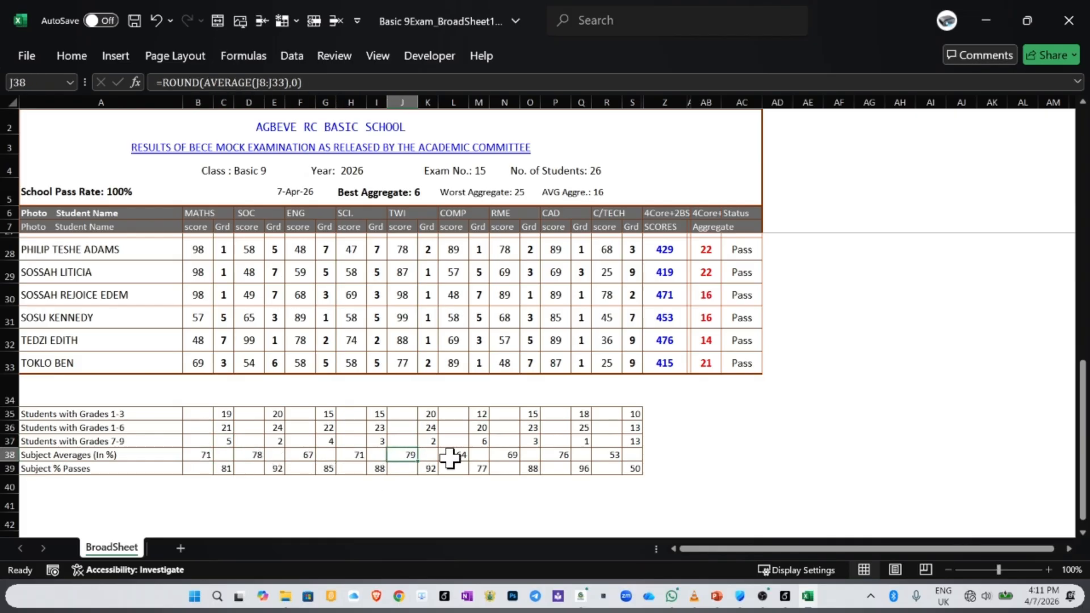
{"action": "left_click", "coordinate": [450, 457]}
{"action": "left_click", "coordinate": [504, 456]}
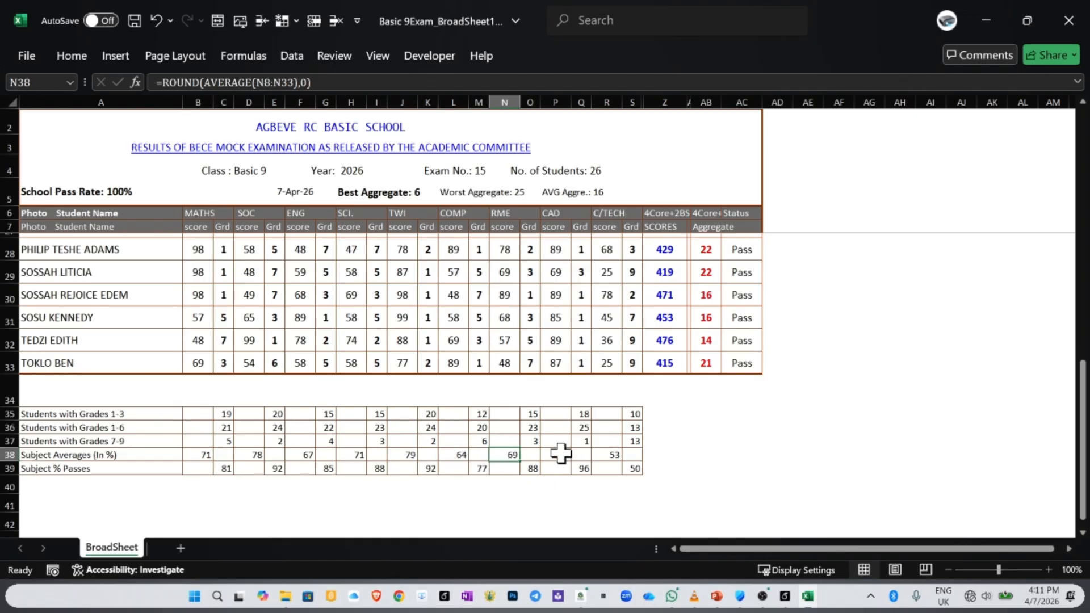
{"action": "left_click", "coordinate": [561, 453]}
{"action": "left_click", "coordinate": [608, 454]}
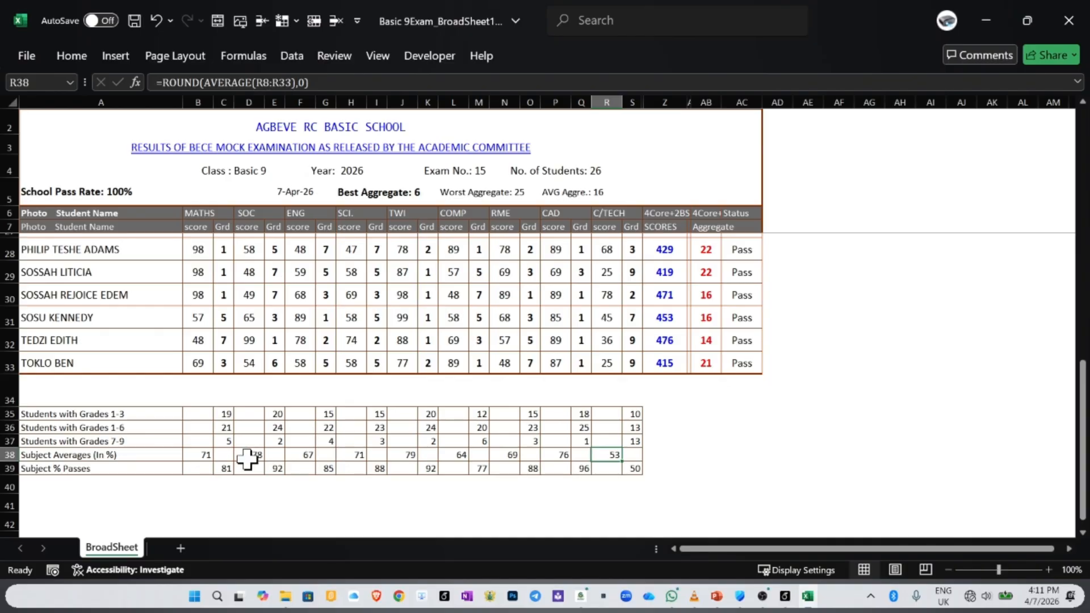
{"action": "left_click", "coordinate": [398, 454]}
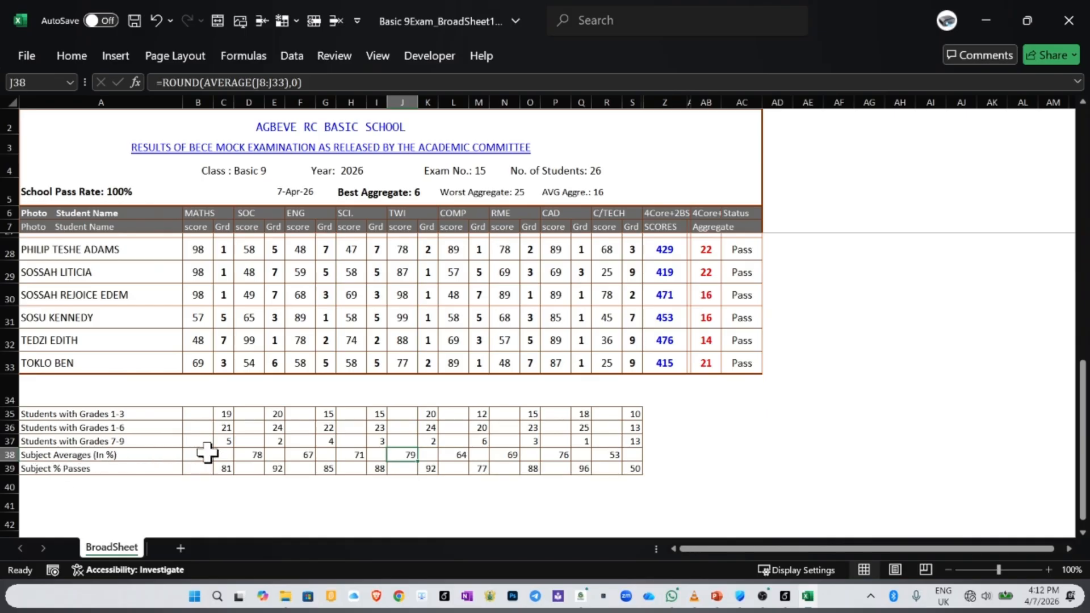
{"action": "left_click", "coordinate": [455, 458]}
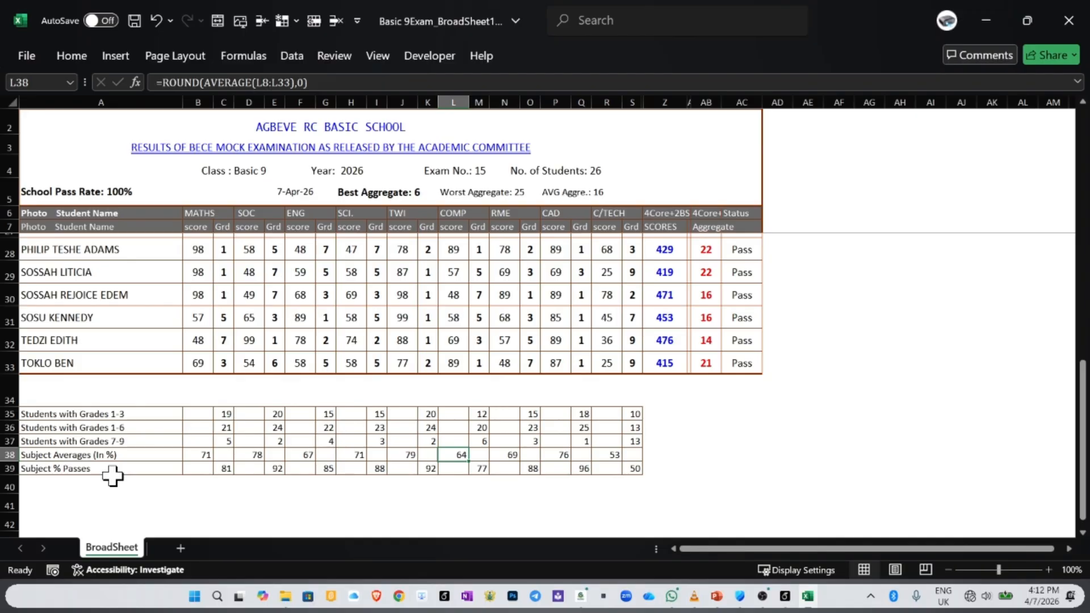
Step: Examine the Subject % Passes for MATHS, SOC, CAD and C/TECH, and return to the start of the student results
{"action": "left_click", "coordinate": [227, 469]}
{"action": "left_click", "coordinate": [269, 469]}
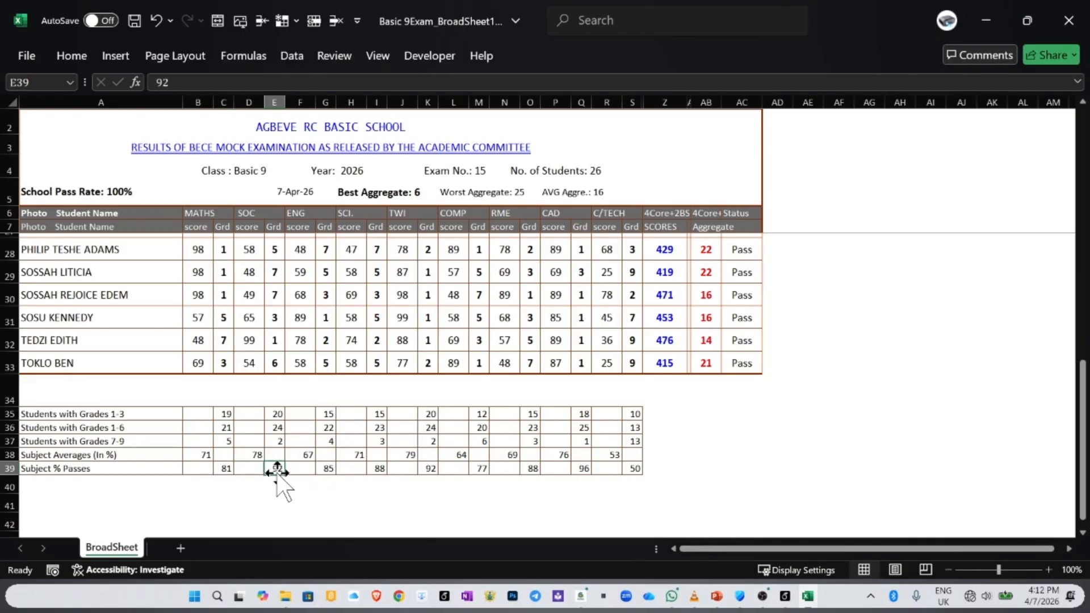
{"action": "left_click", "coordinate": [594, 471]}
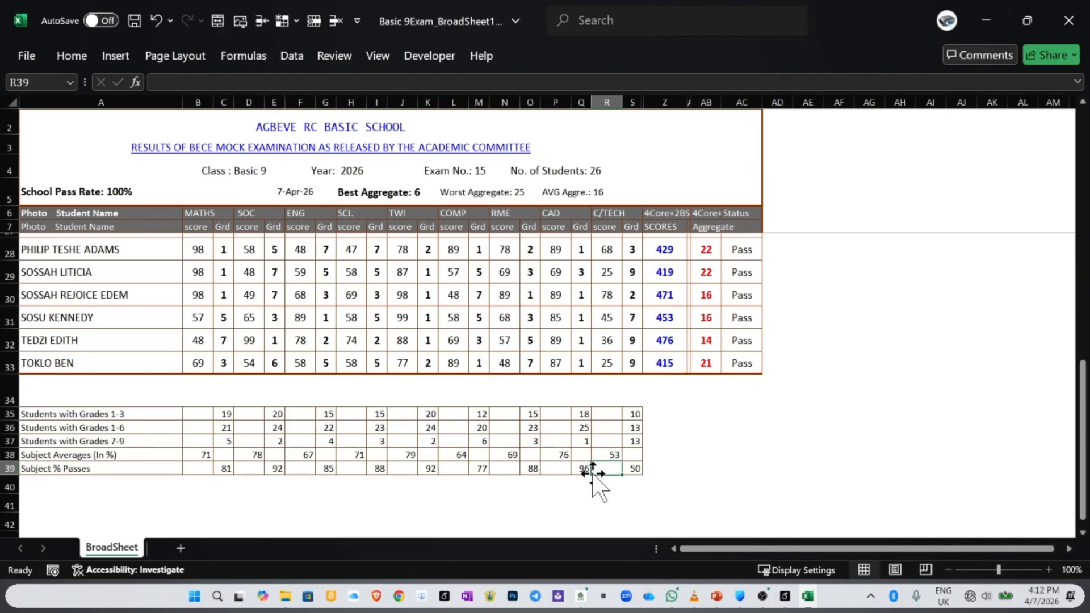
{"action": "left_click", "coordinate": [576, 477]}
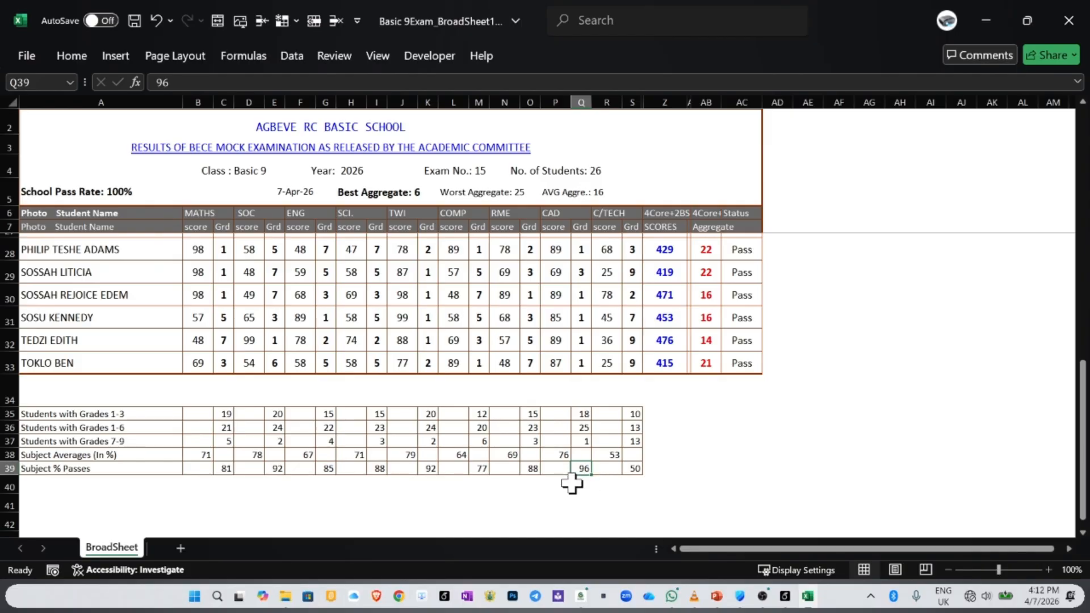
{"action": "left_click", "coordinate": [276, 471]}
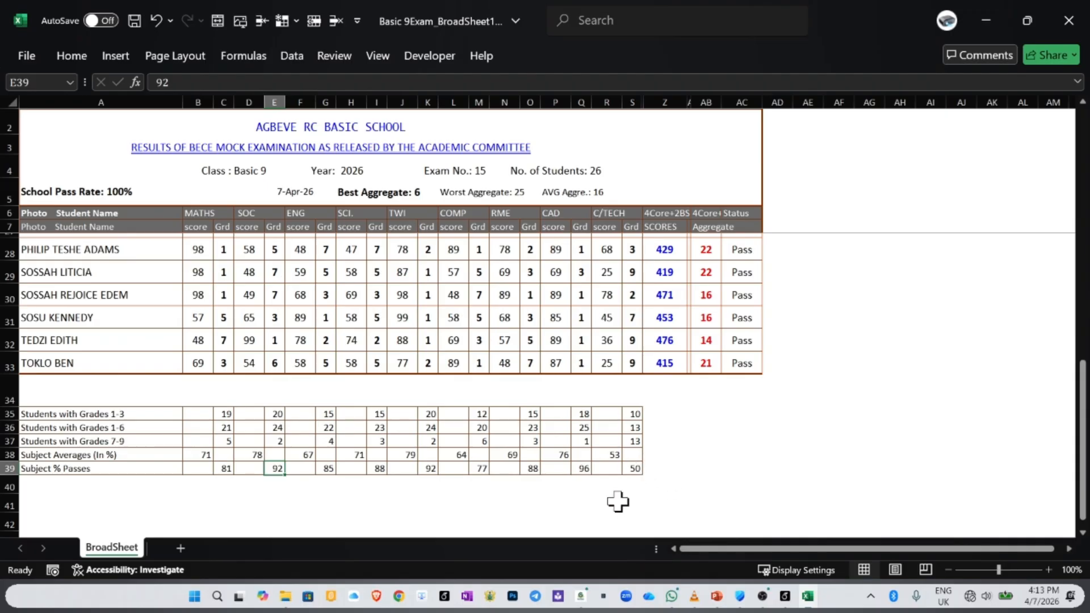
{"action": "left_click", "coordinate": [629, 469]}
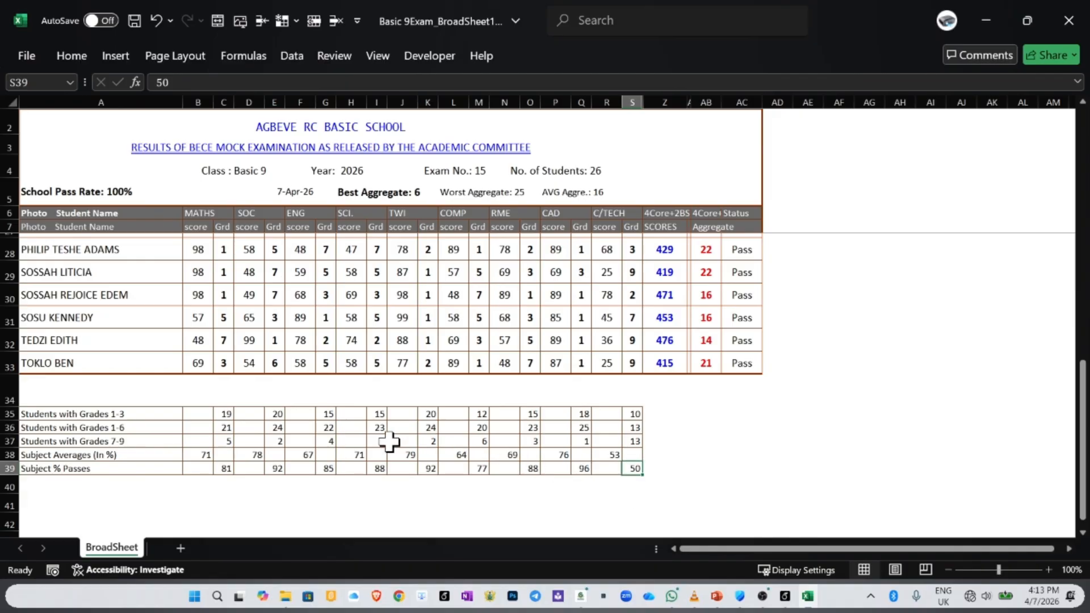
{"action": "scroll", "coordinate": [392, 449], "scroll_direction": "up", "scroll_amount": 7}
{"action": "scroll", "coordinate": [396, 461], "scroll_direction": "down", "scroll_amount": 1}
{"action": "scroll", "coordinate": [400, 461], "scroll_direction": "up", "scroll_amount": 1}
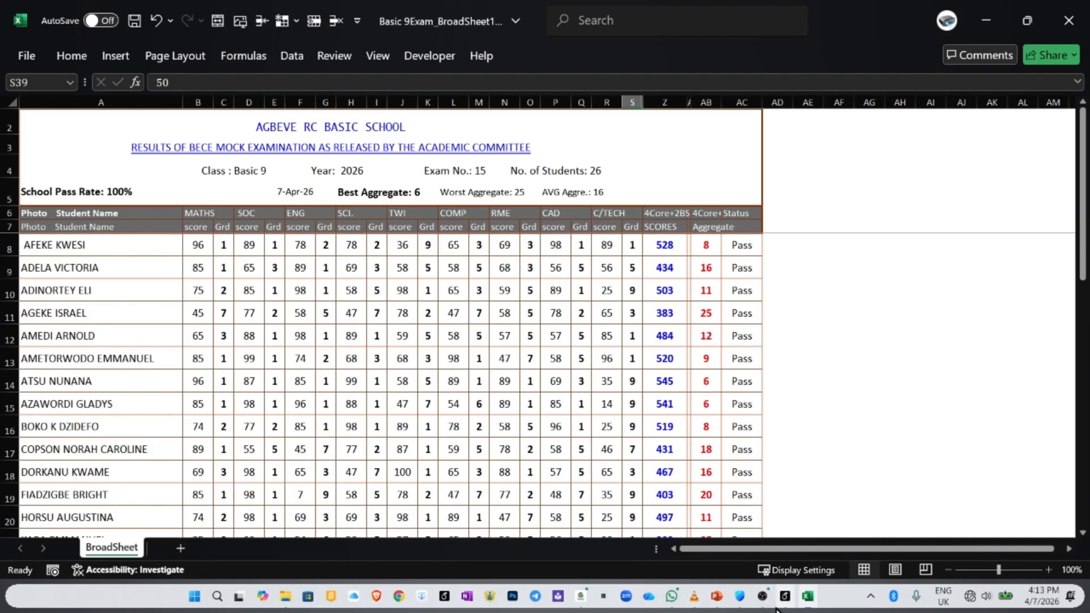
Step: Switch to the GESMIS School App and bring all the Mocks/Exams/End-Term entries into view, down to Send Results-SMS
{"action": "mouse_move", "coordinate": [782, 603]}
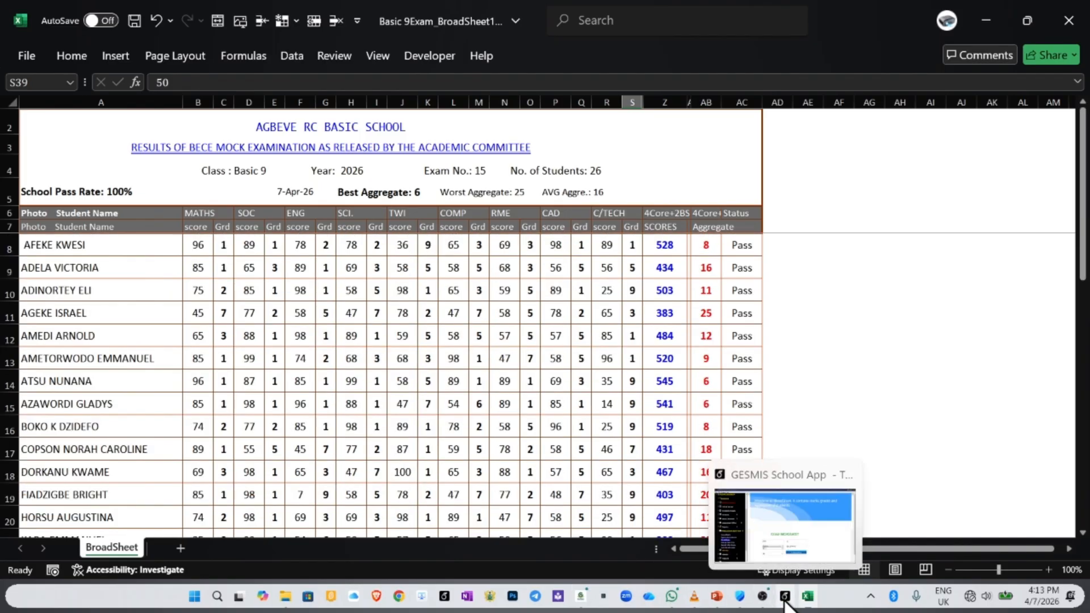
{"action": "left_click", "coordinate": [783, 602]}
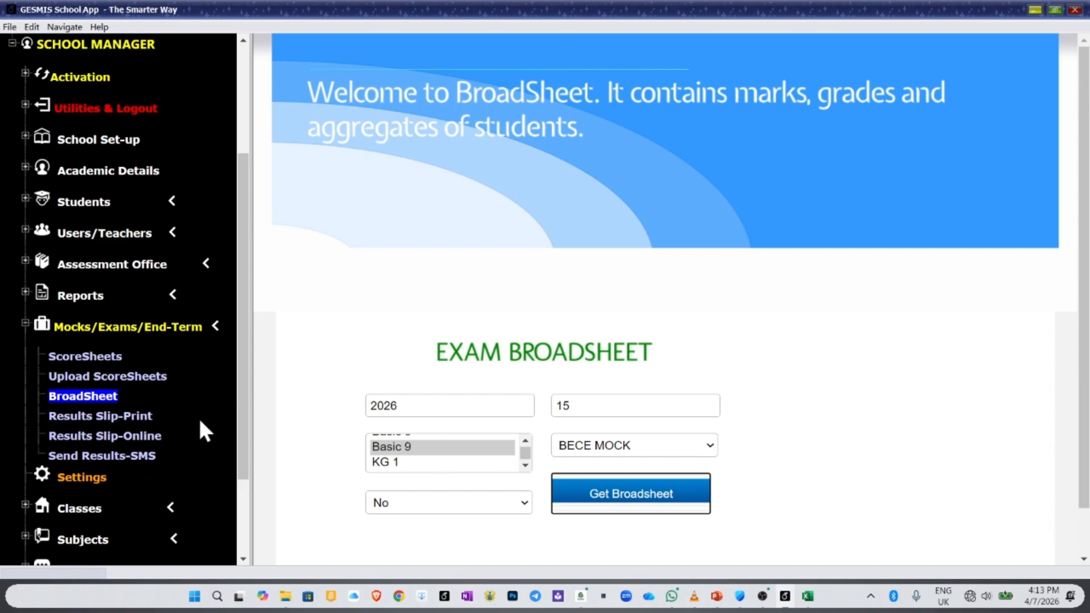
{"action": "left_click_drag", "start_coordinate": [239, 392], "coordinate": [244, 324]}
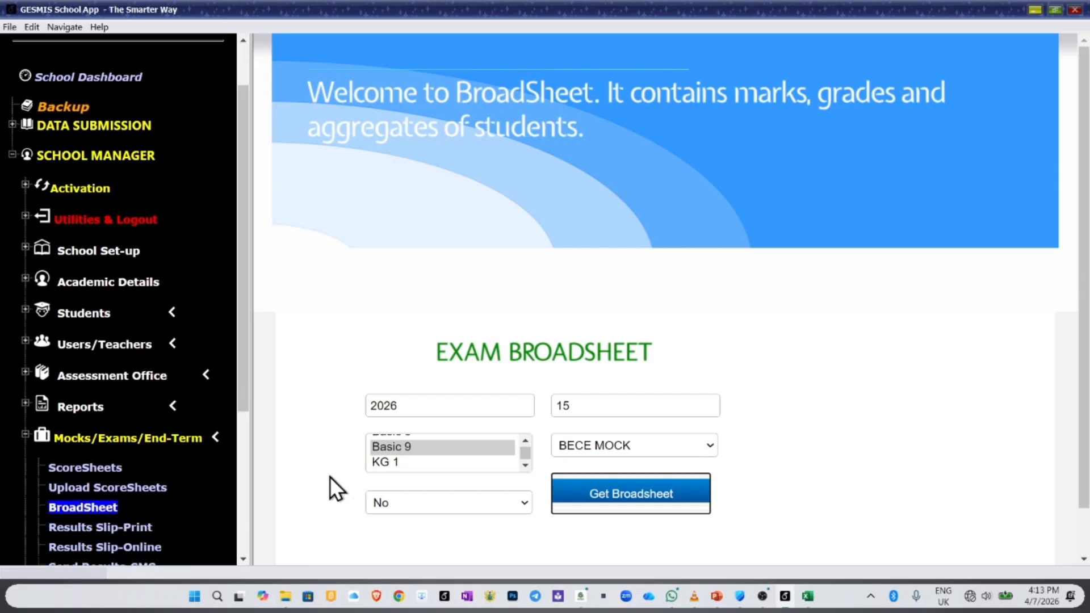
{"action": "mouse_move", "coordinate": [243, 404]}
{"action": "left_mouse_down"}
{"action": "mouse_move", "coordinate": [244, 466]}
{"action": "mouse_move", "coordinate": [239, 393]}
{"action": "mouse_move", "coordinate": [246, 461]}
{"action": "mouse_move", "coordinate": [240, 406]}
{"action": "left_mouse_up"}
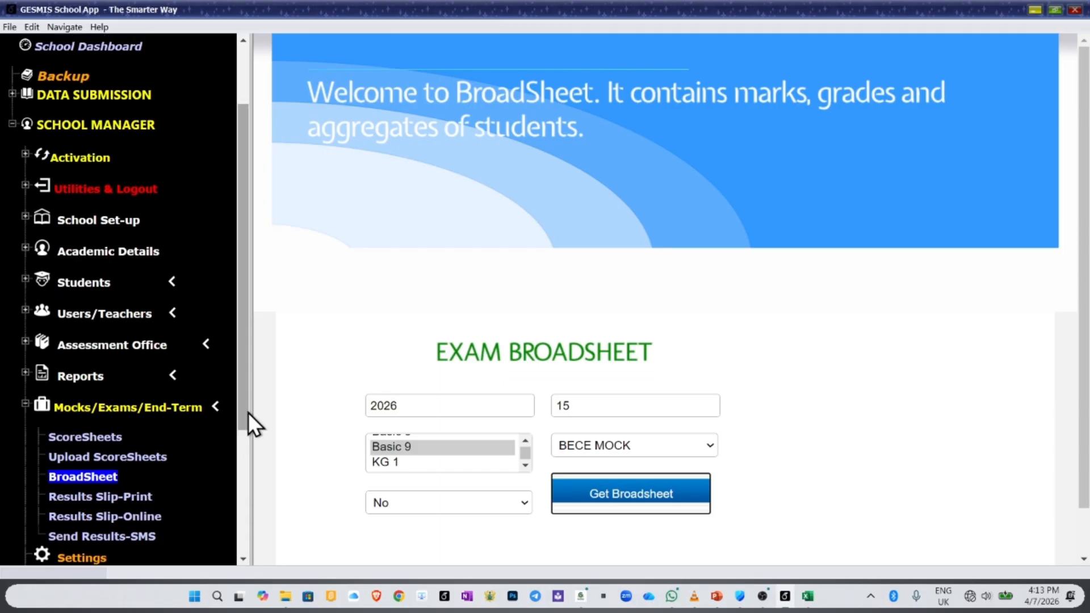